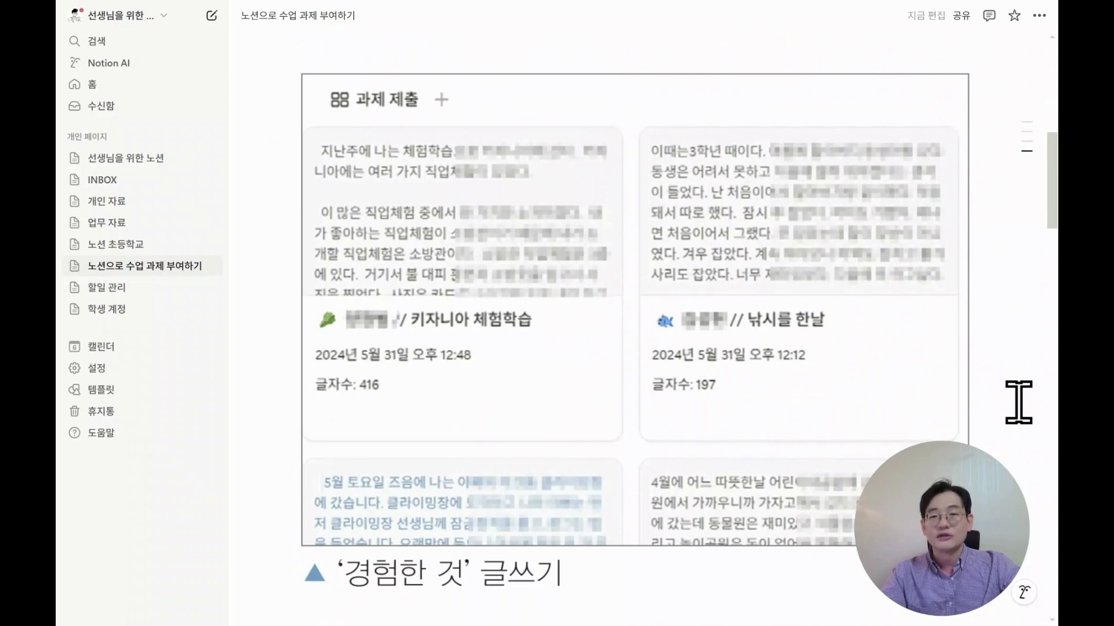
# Look through the examples of student assignments on the page, from the experience writing to the country culture reports
pyautogui.scroll(-10, 1018, 402)
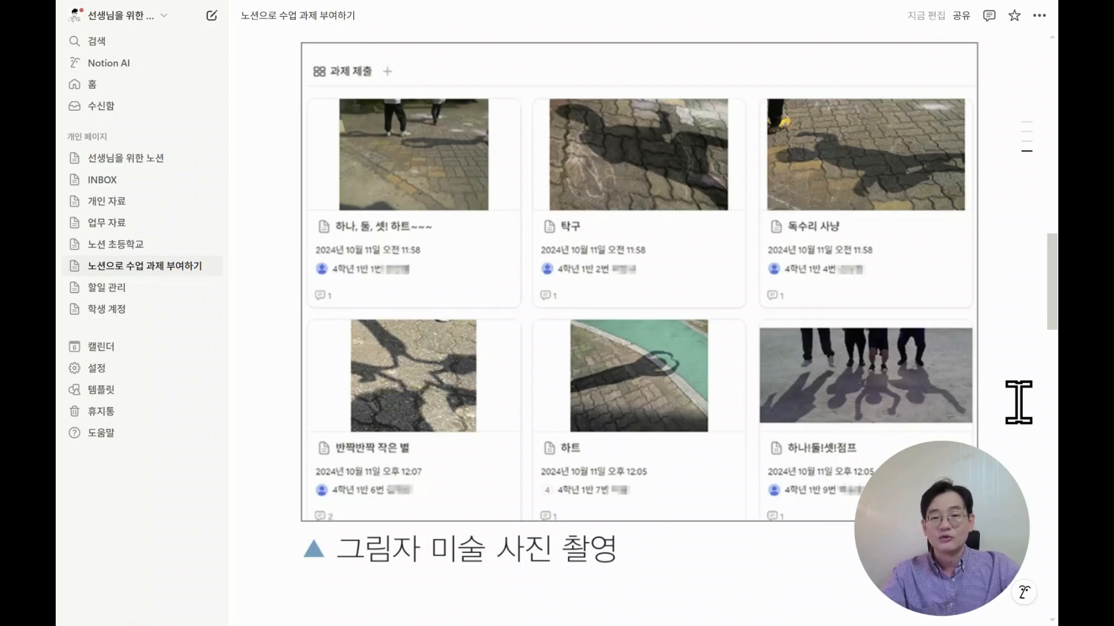
pyautogui.scroll(-10, 1017, 402)
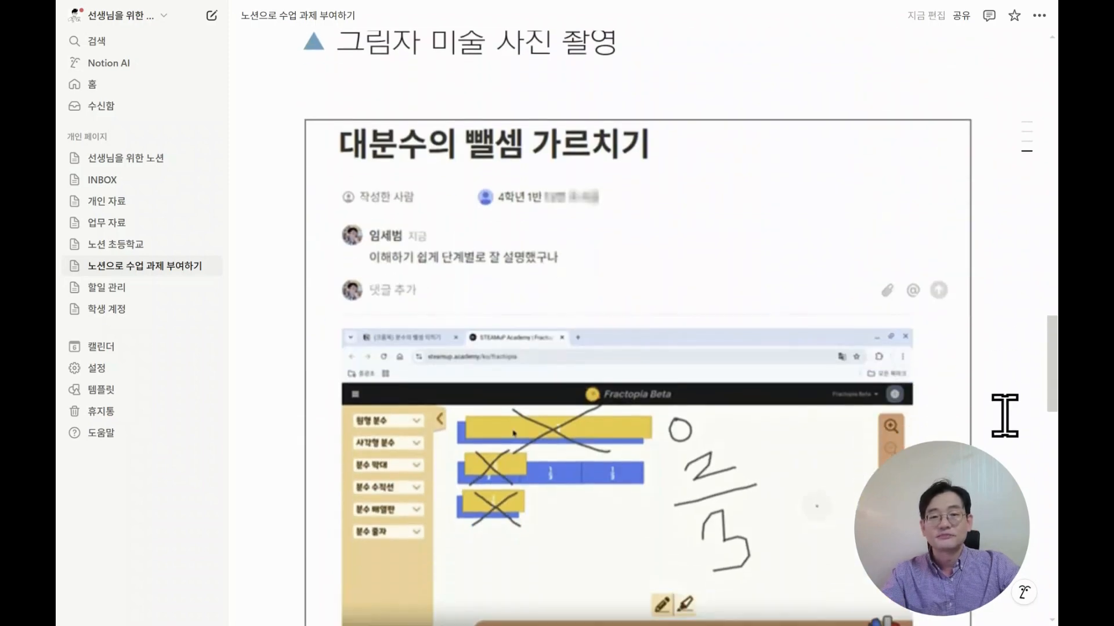
pyautogui.scroll(-2, 1005, 415)
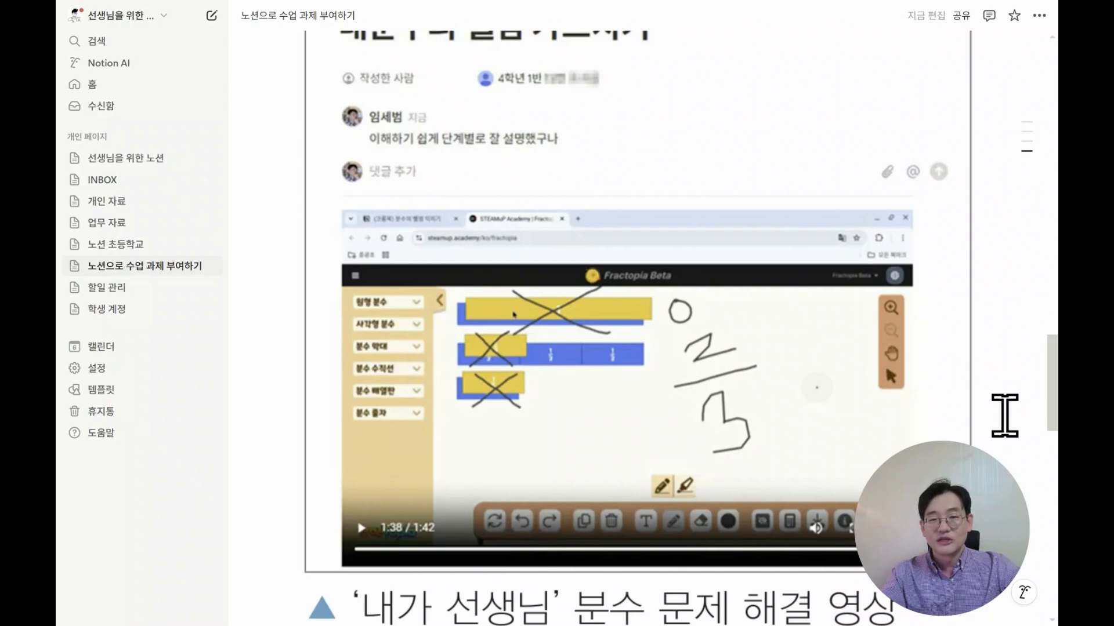
pyautogui.scroll(-10, 1004, 415)
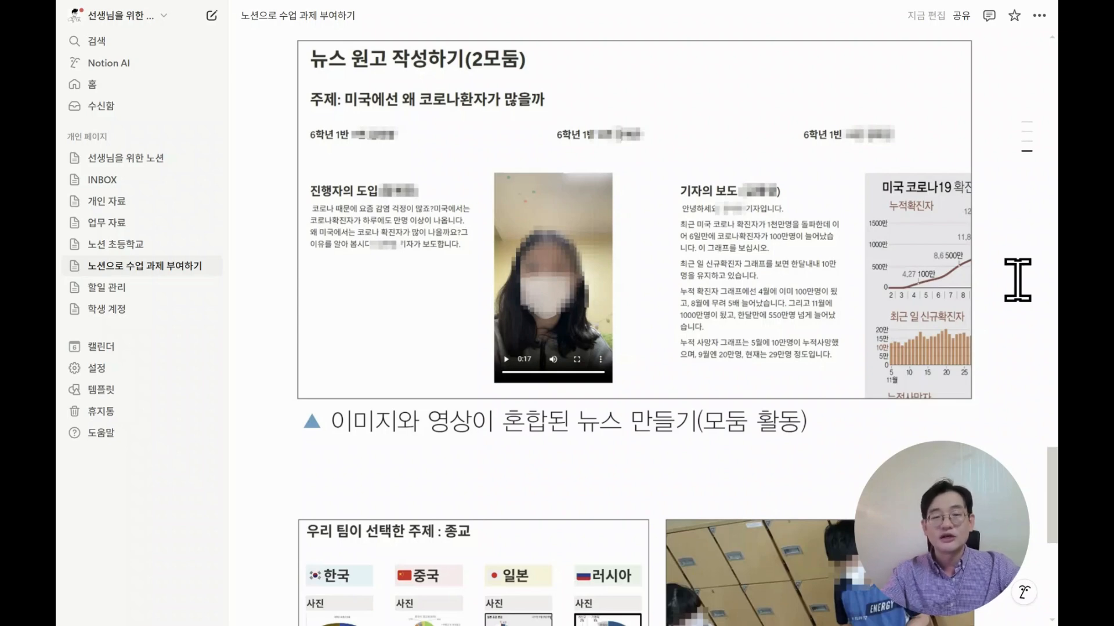
pyautogui.scroll(-7, 1025, 356)
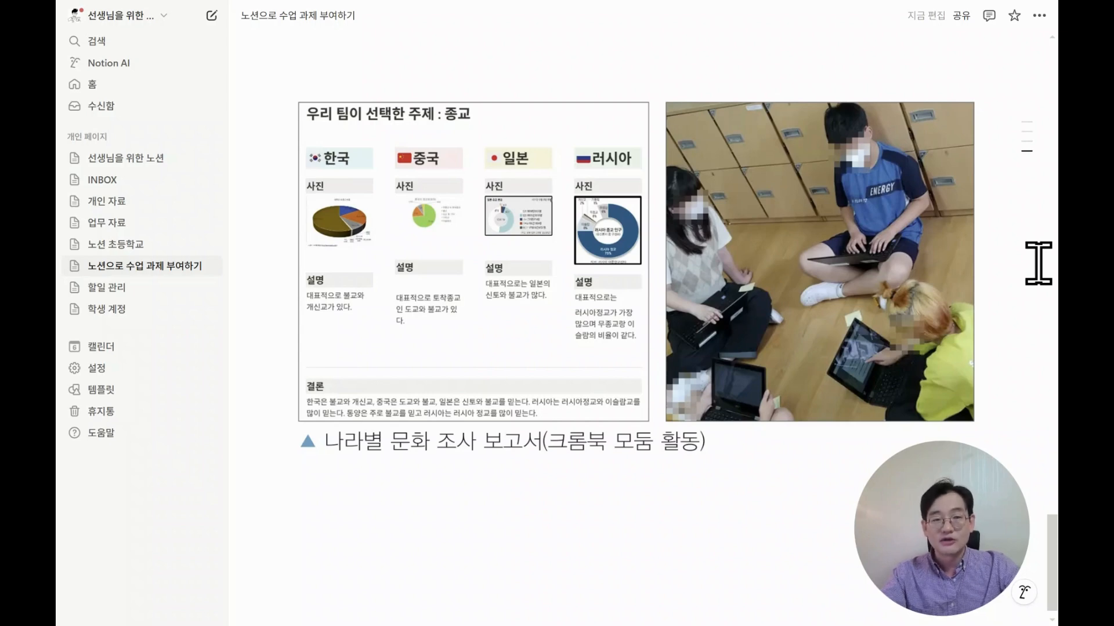
pyautogui.press('Home')
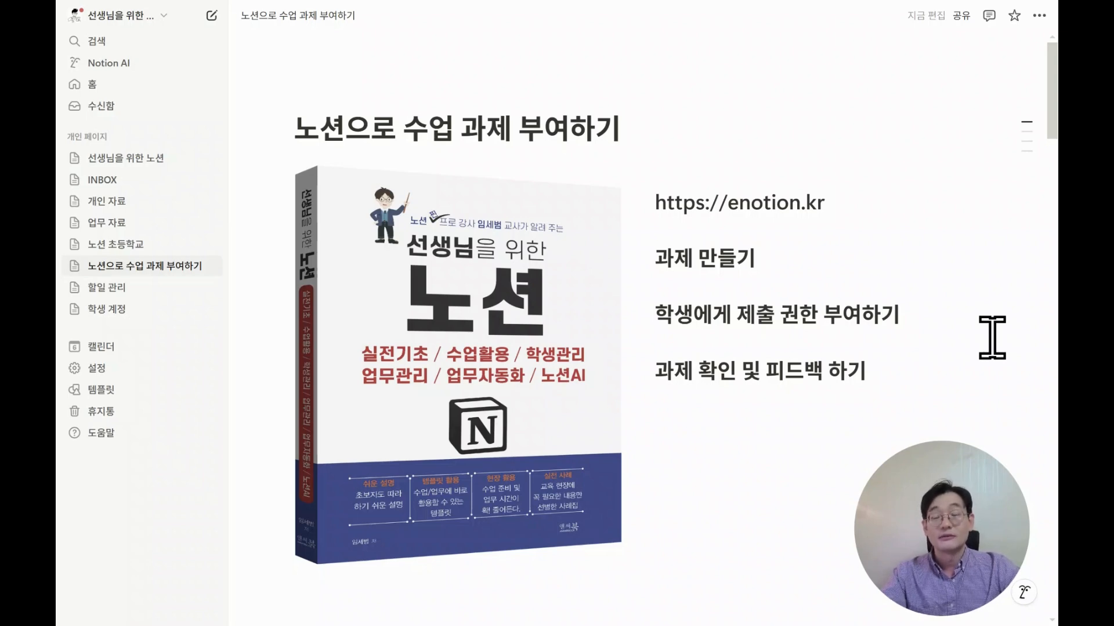
# Open the 노션 초등학교 page and look over its 알립니다 list and 수업 시간표 calendar
pyautogui.click(141, 246)
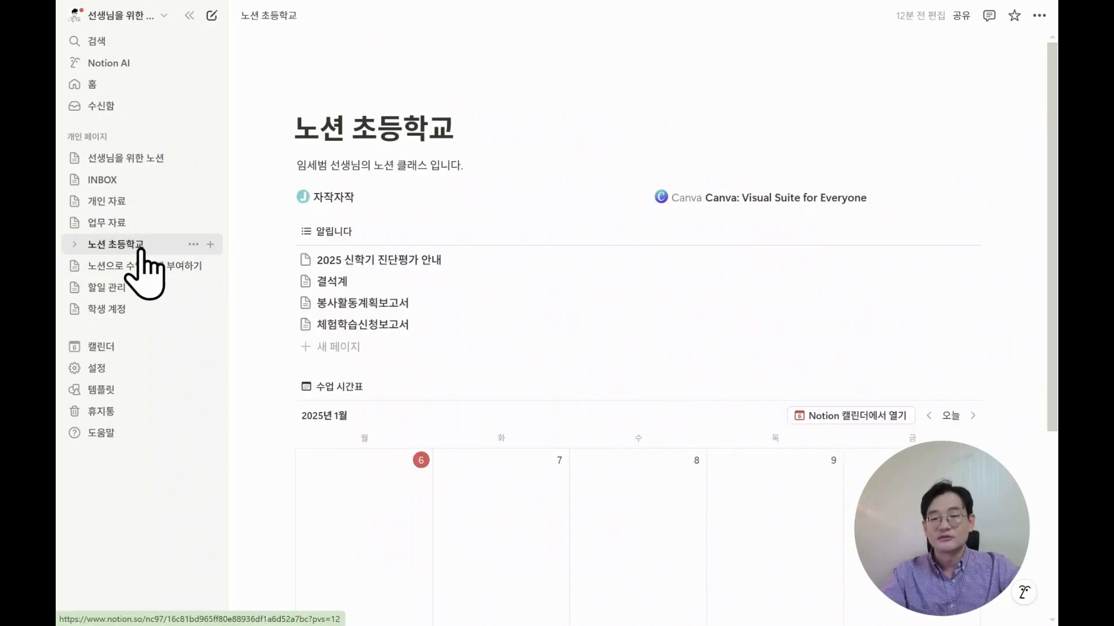
pyautogui.moveTo(1051, 246); pyautogui.dragTo(1051, 291)
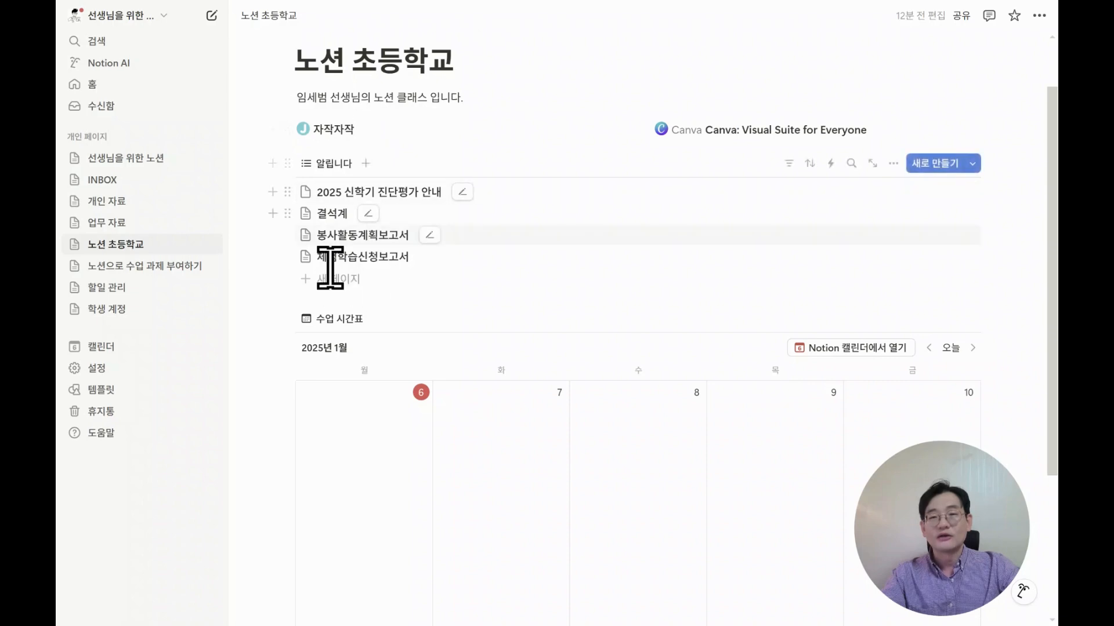
pyautogui.scroll(-3, 560, 482)
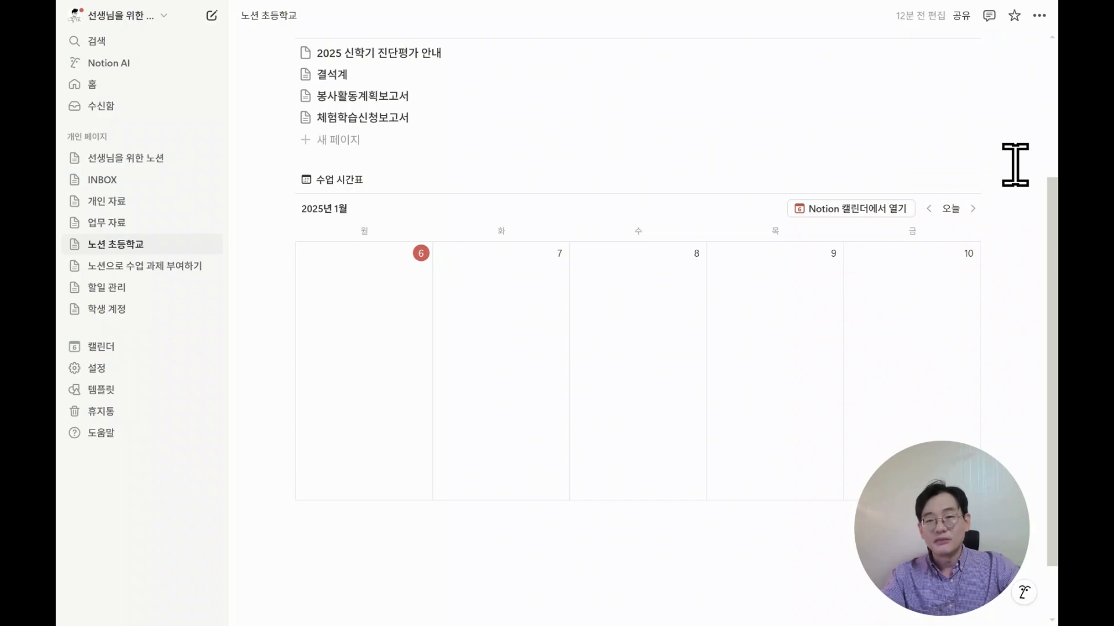
pyautogui.scroll(4, 1015, 165)
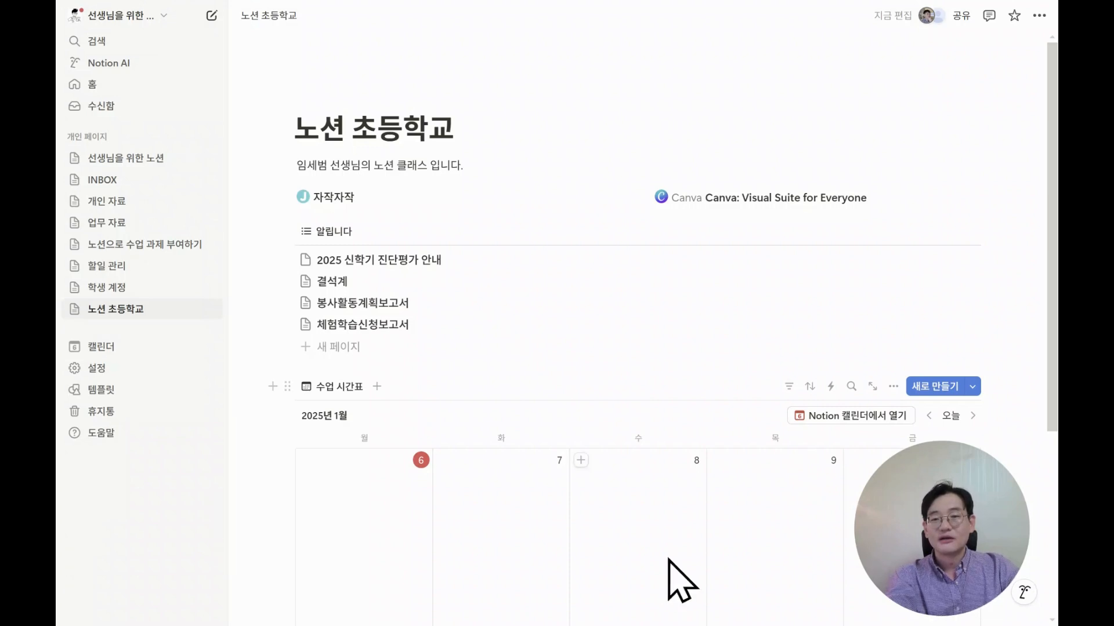
pyautogui.scroll(-3, 316, 427)
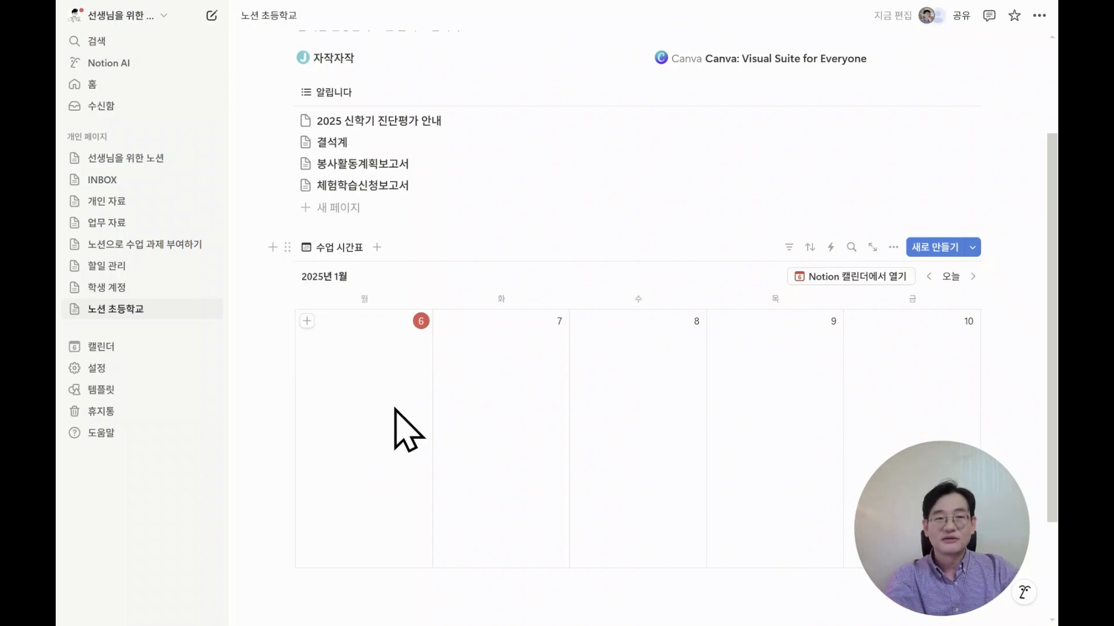
# Create a new template in the 수업 시간표 database and title it "과제가 있는 수업"
pyautogui.click(972, 248)
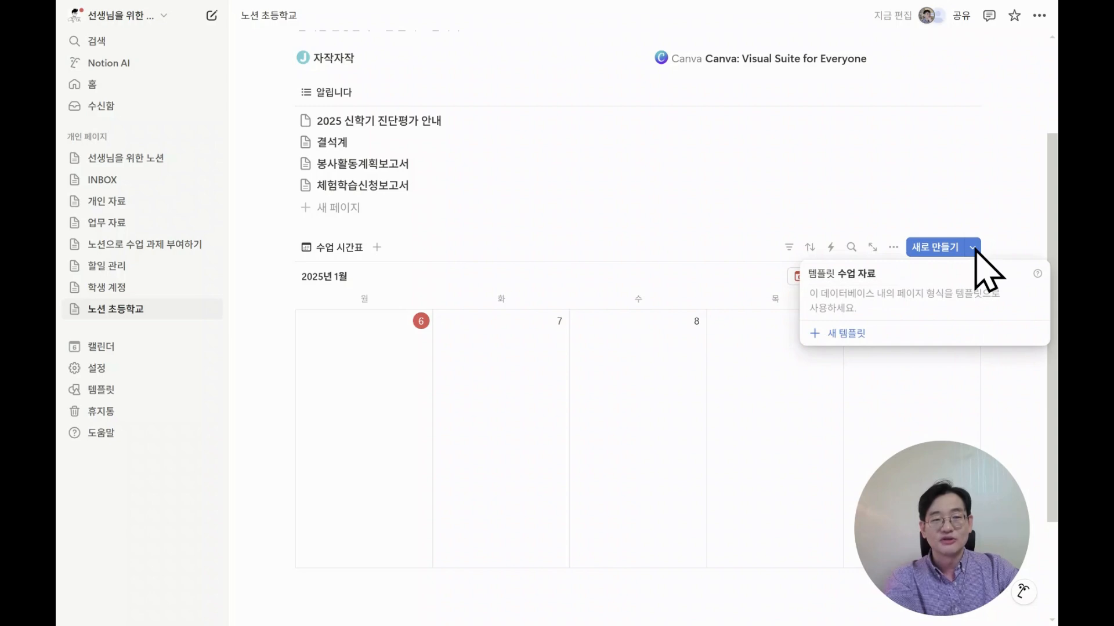
pyautogui.click(875, 338)
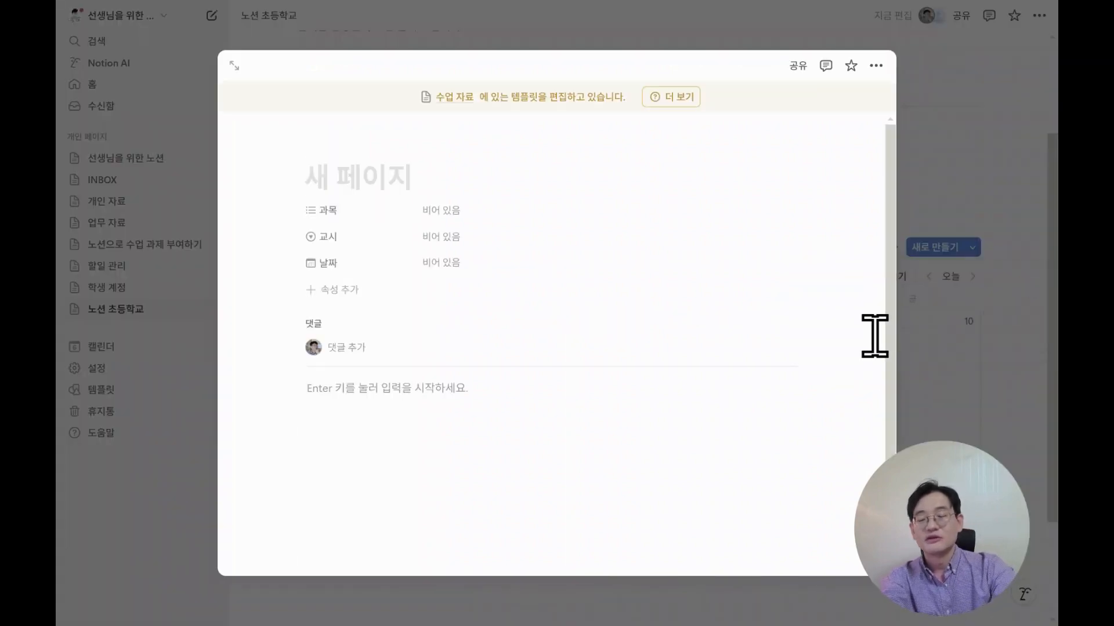
pyautogui.write('rhkwp')
pyautogui.hotkey('shift', 'Home')
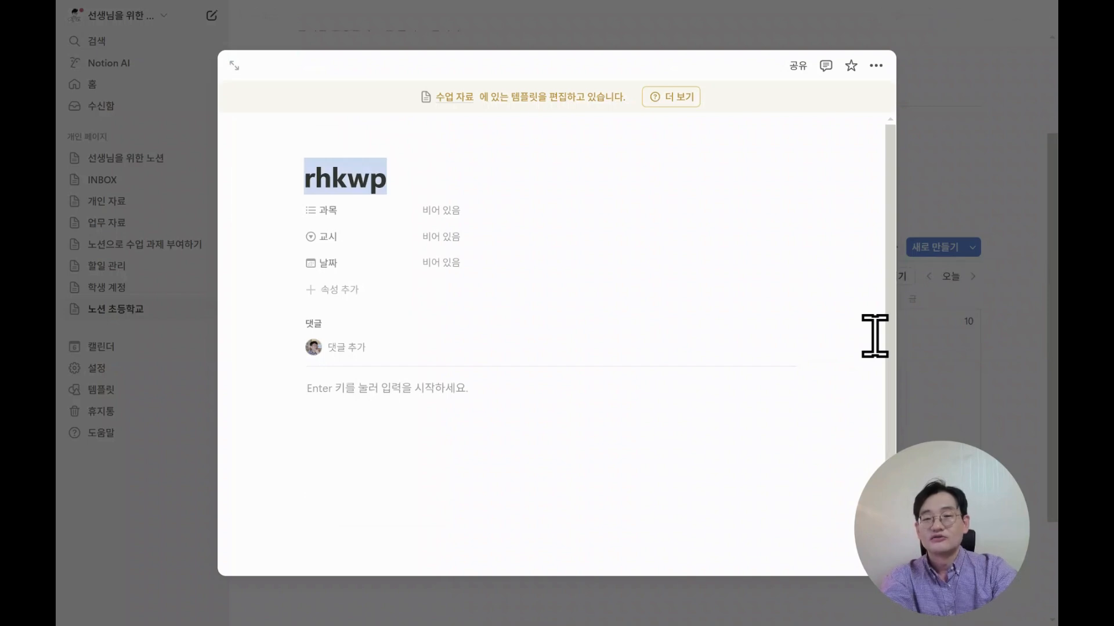
pyautogui.write('과제가 있는 수업')
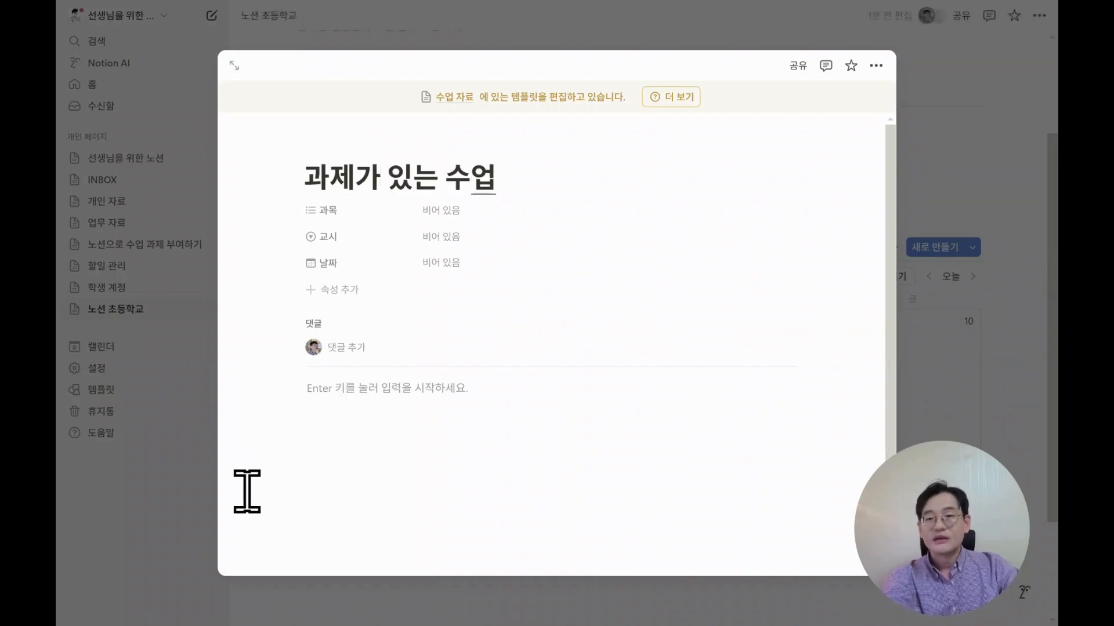
# Write the lines "수업 안내" and "자료" in the template body, leaving an empty line below them
pyautogui.click(424, 394)
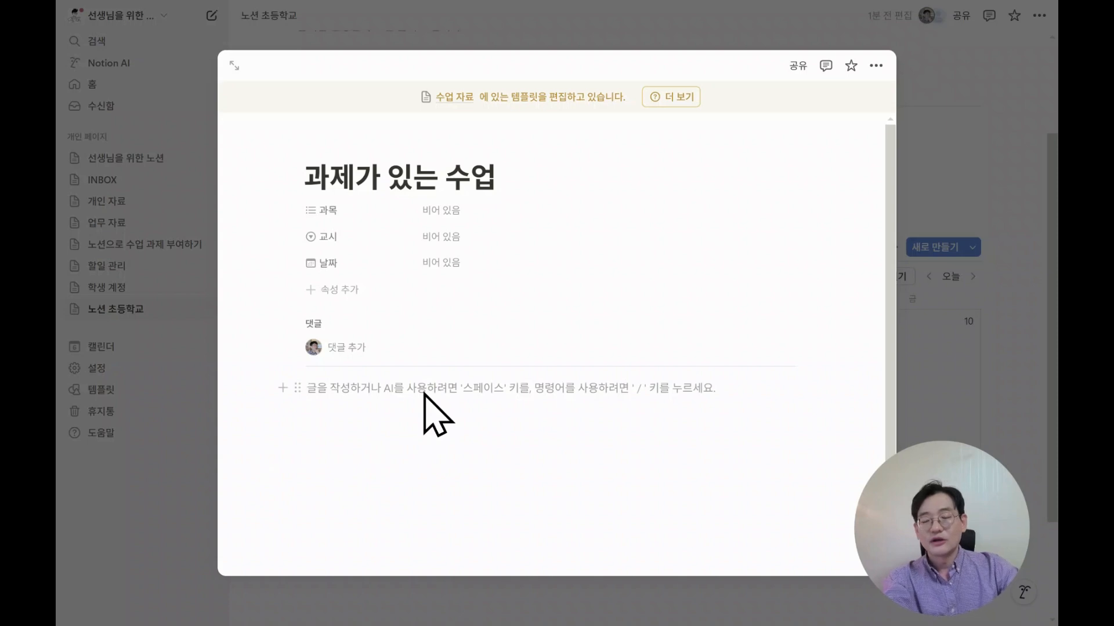
pyautogui.write('수업 안내')
pyautogui.press('Return')
pyautogui.write('재')
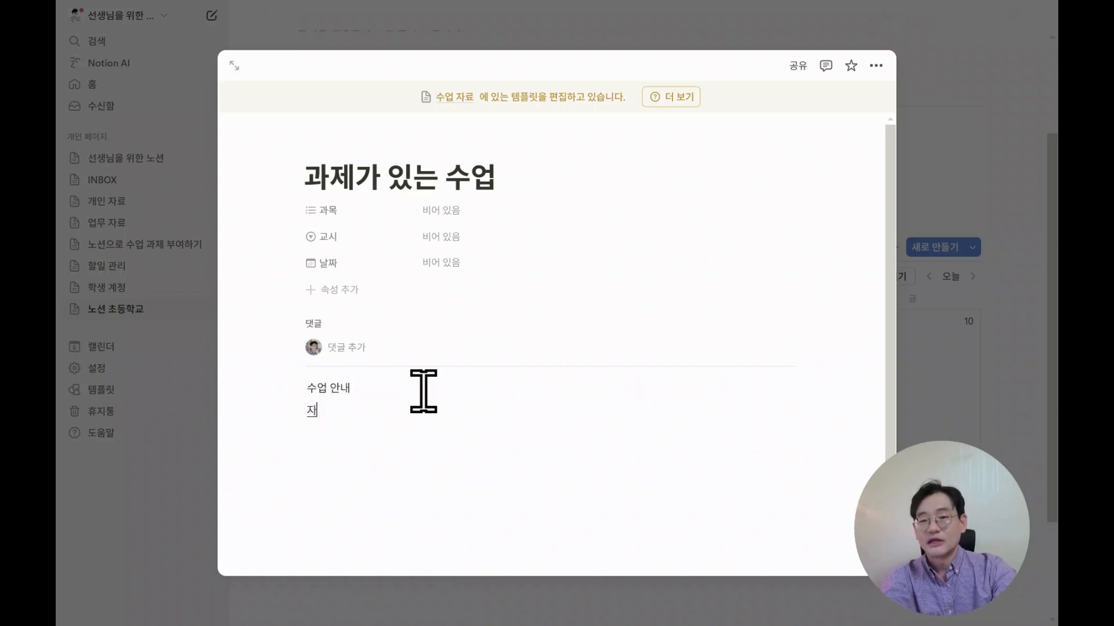
pyautogui.write('료')
pyautogui.press('Return')
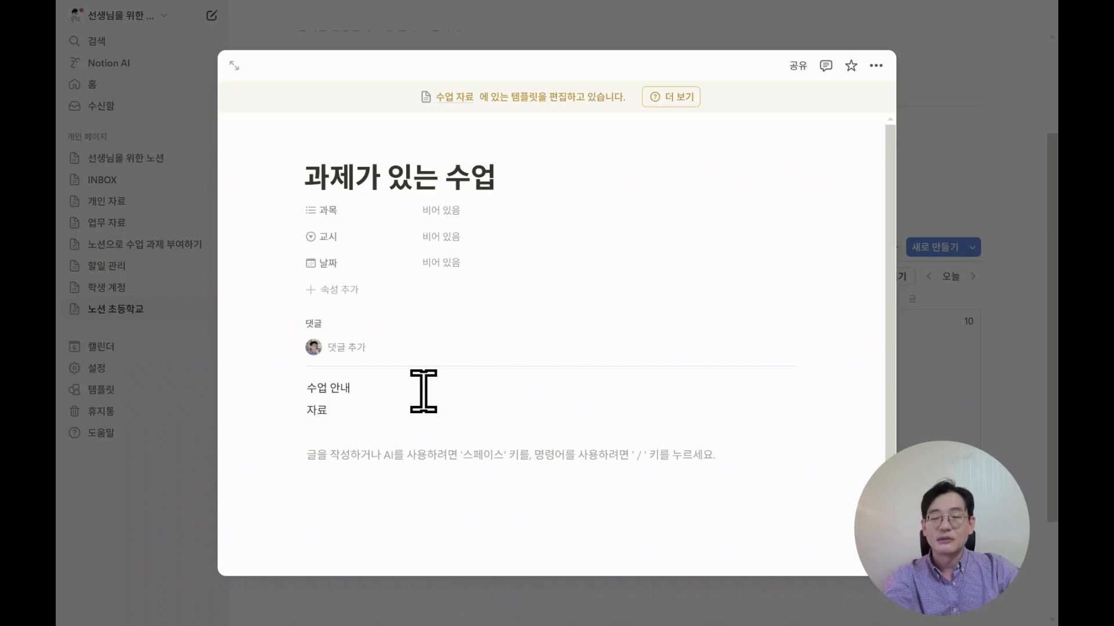
# Insert a subpage below the template's text and title it "과제 제출"
pyautogui.write('/페')
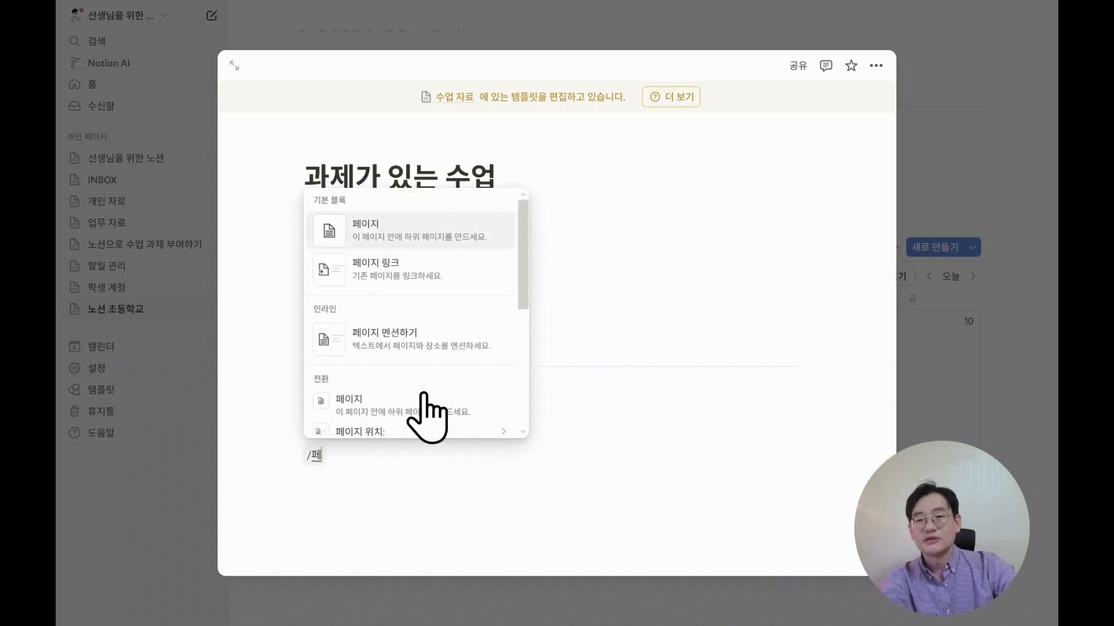
pyautogui.click(418, 226)
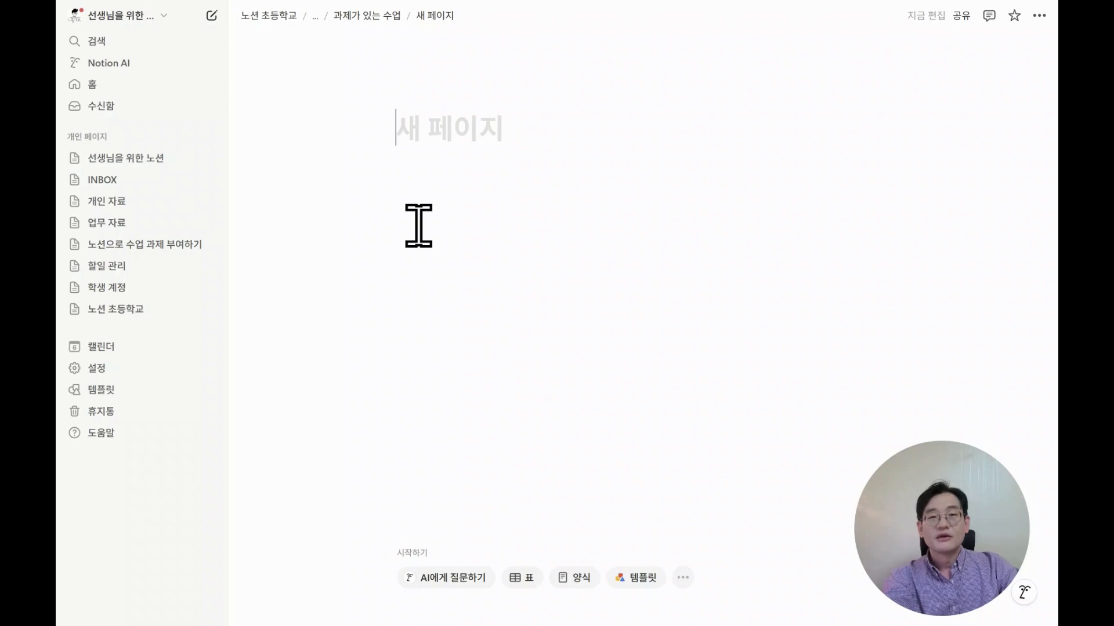
pyautogui.write('수업')
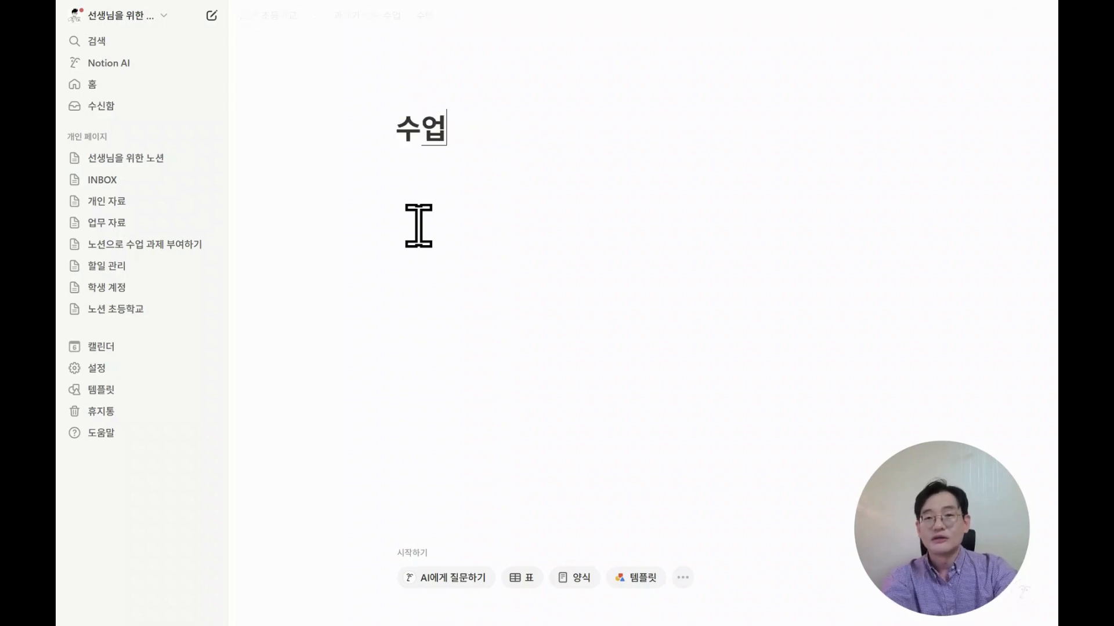
pyautogui.press('BackSpace')
pyautogui.press('BackSpace')
pyautogui.write('과제 제출')
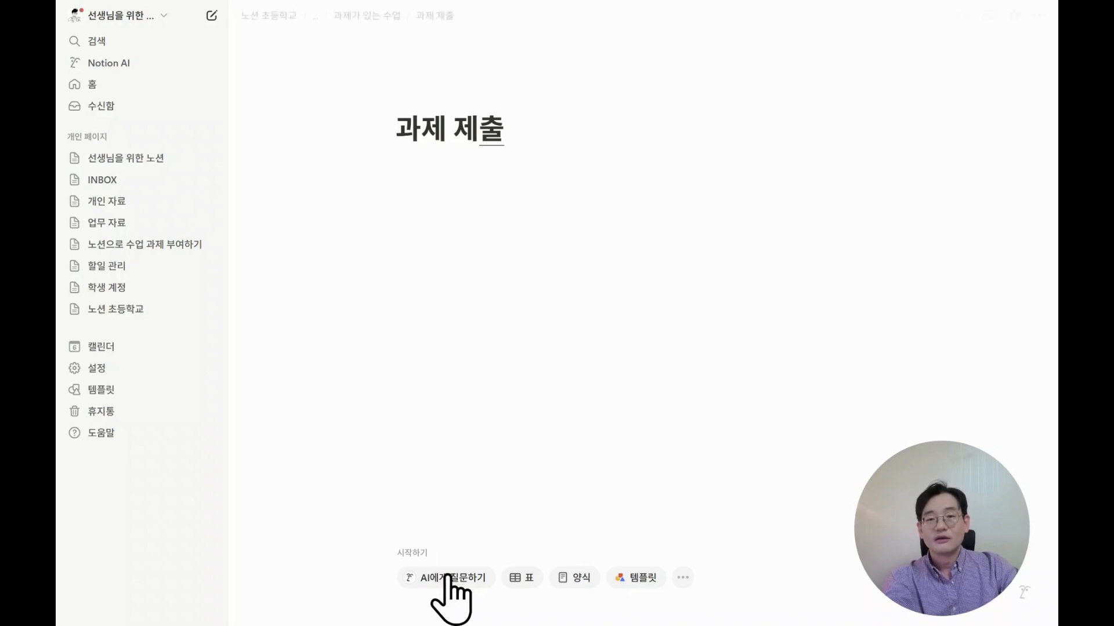
# Turn the 과제 제출 page into a gallery backed by a new database
pyautogui.click(683, 578)
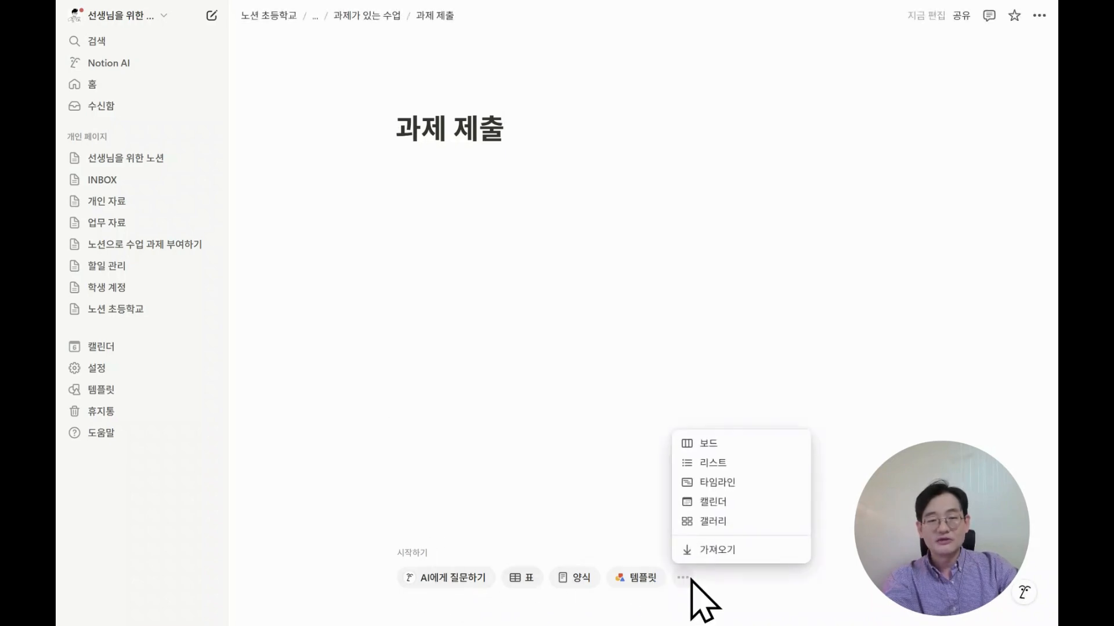
pyautogui.click(754, 521)
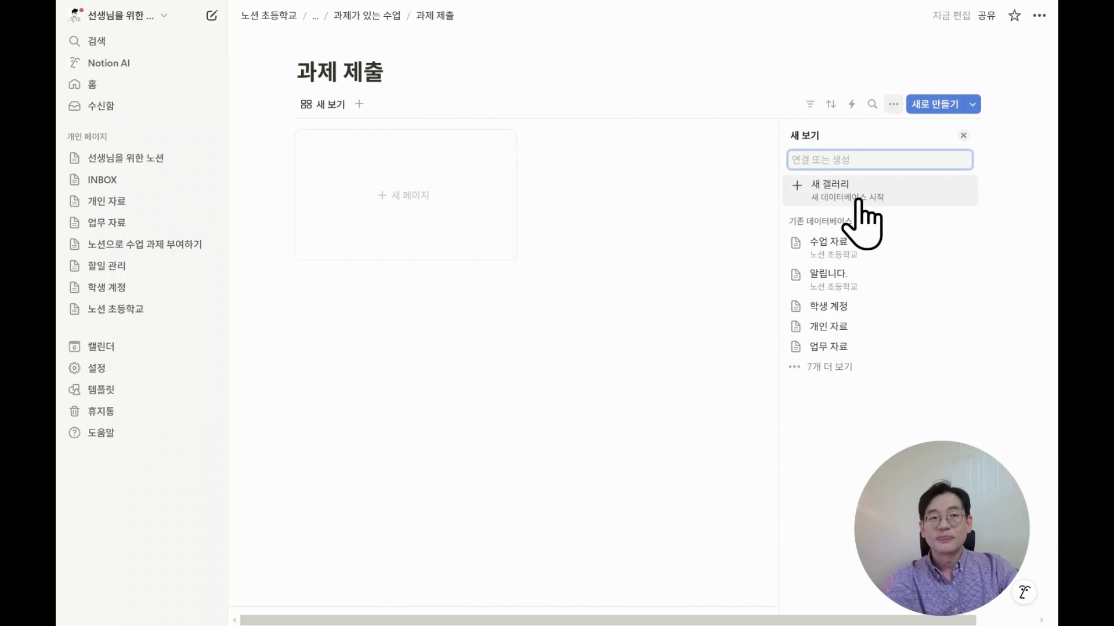
pyautogui.click(852, 198)
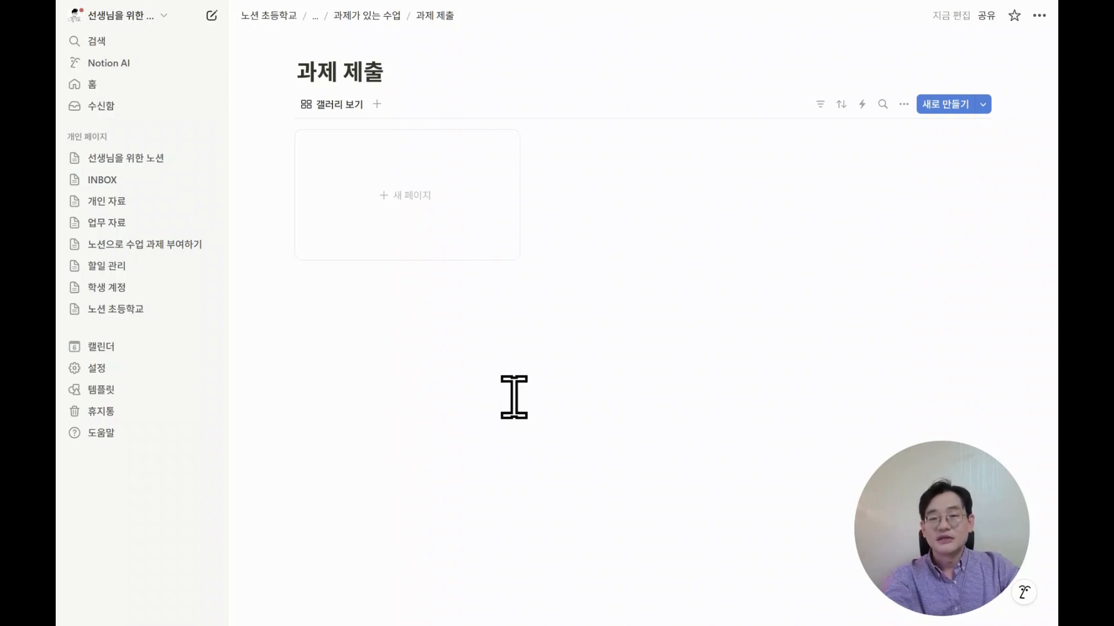
# Add a gallery entry titled "예시" with the body text "수업 과제 내용" and close it
pyautogui.click(419, 212)
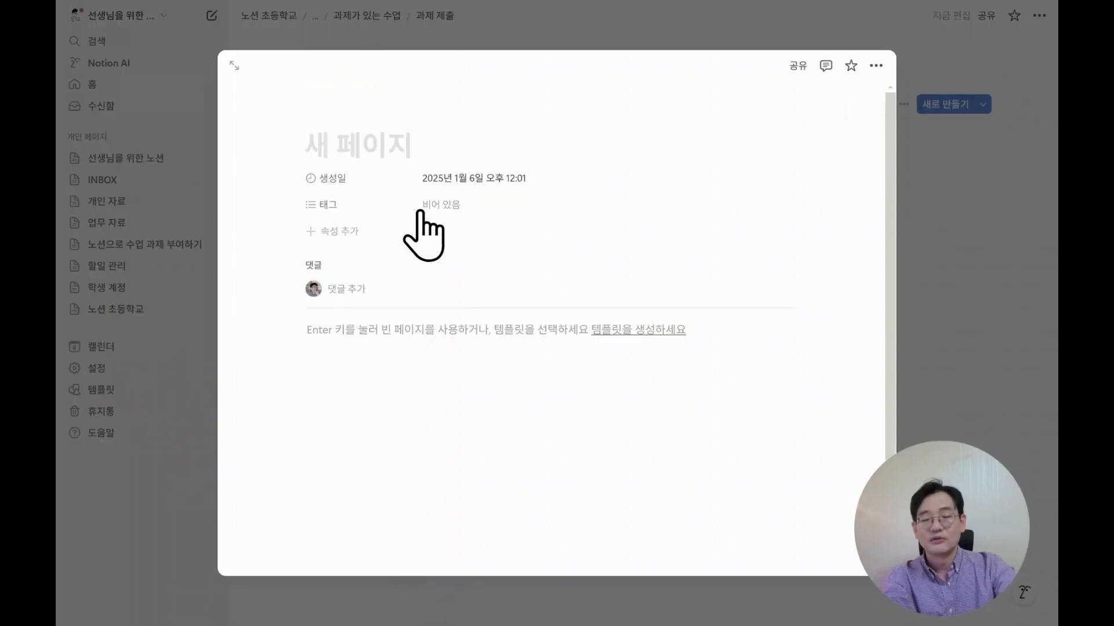
pyautogui.write('옛시')
pyautogui.press('Return')
pyautogui.write('수업')
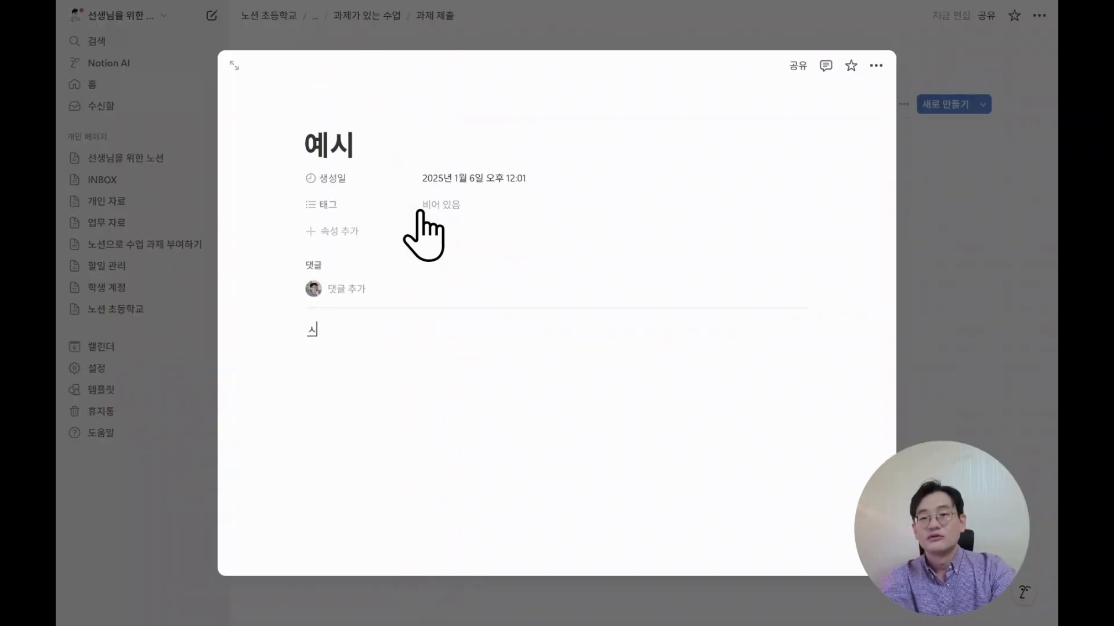
pyautogui.write(' 과제 내용')
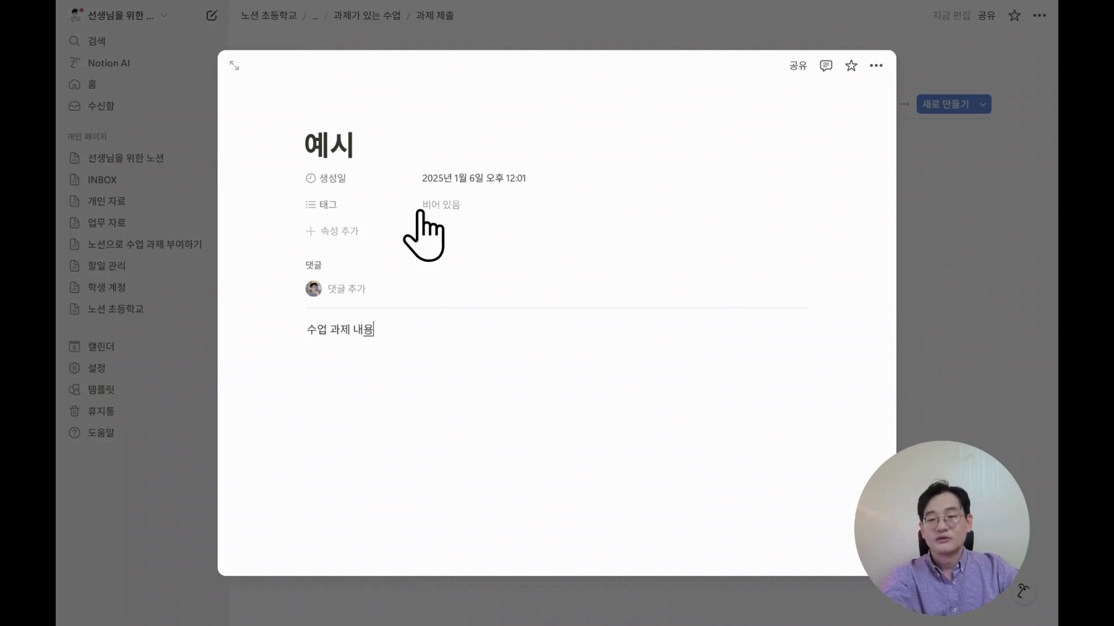
pyautogui.press('Escape')
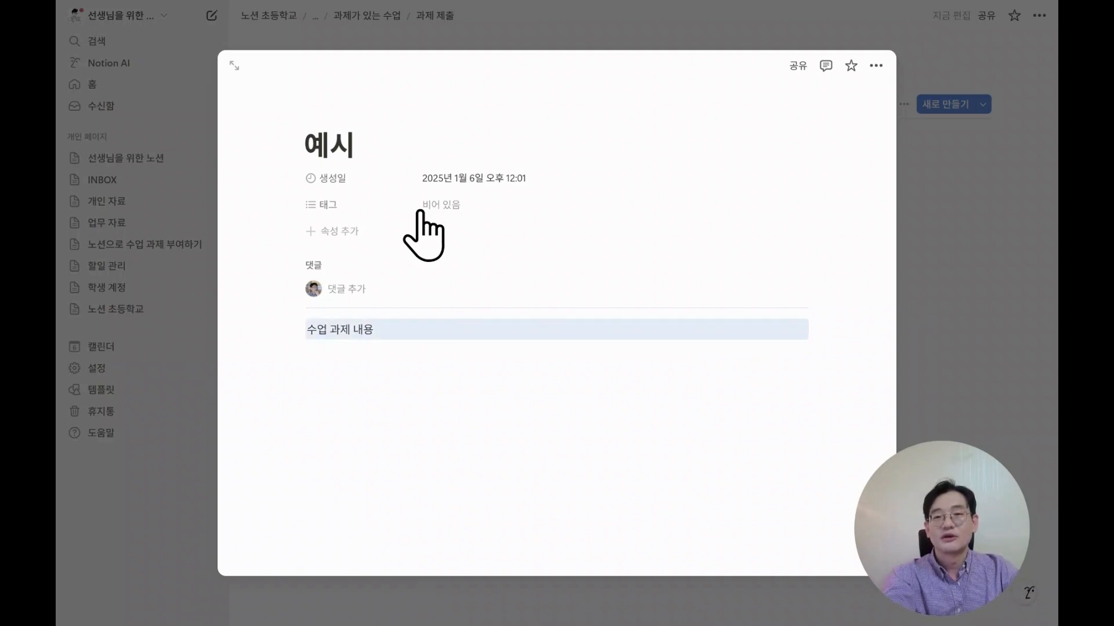
pyautogui.press('Escape')
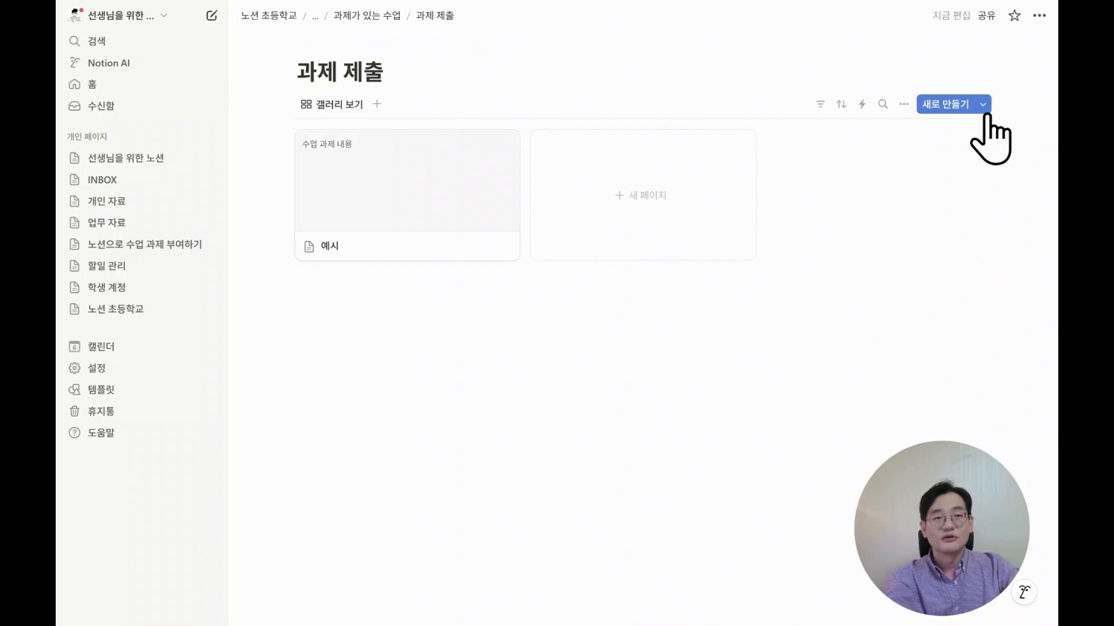
# Delete the 태그 property from the 과제 제출 database
pyautogui.click(903, 104)
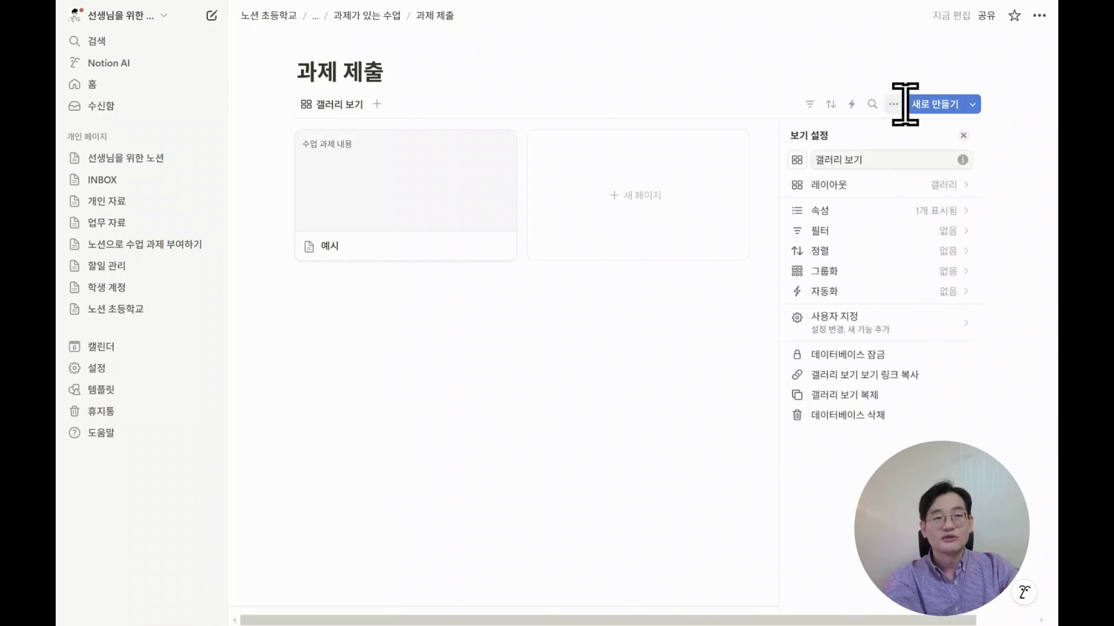
pyautogui.click(873, 215)
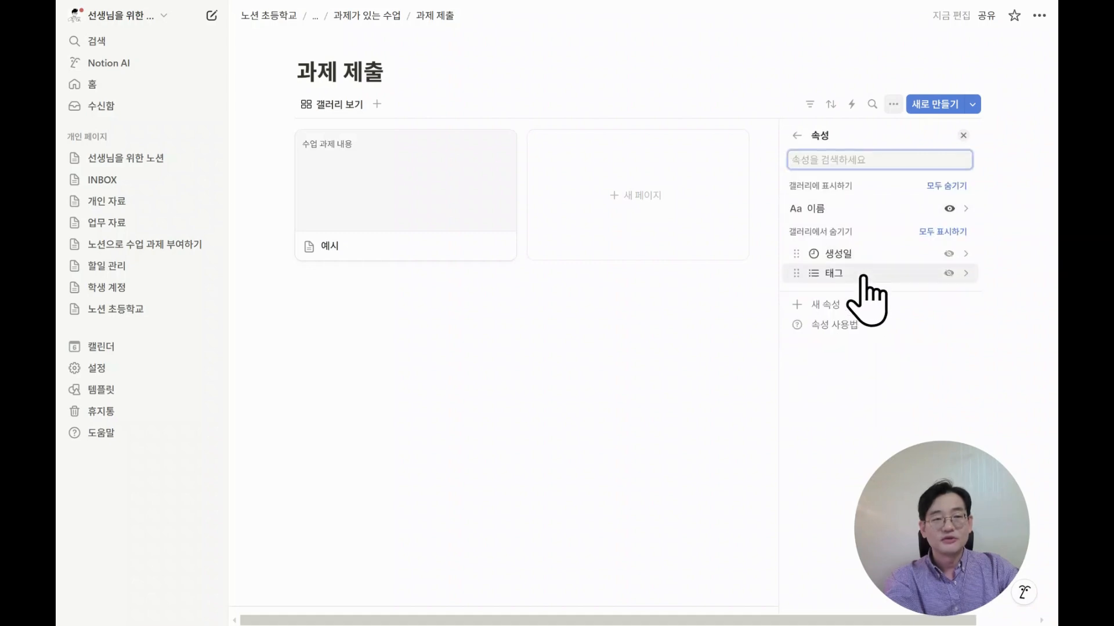
pyautogui.click(860, 274)
pyautogui.click(850, 391)
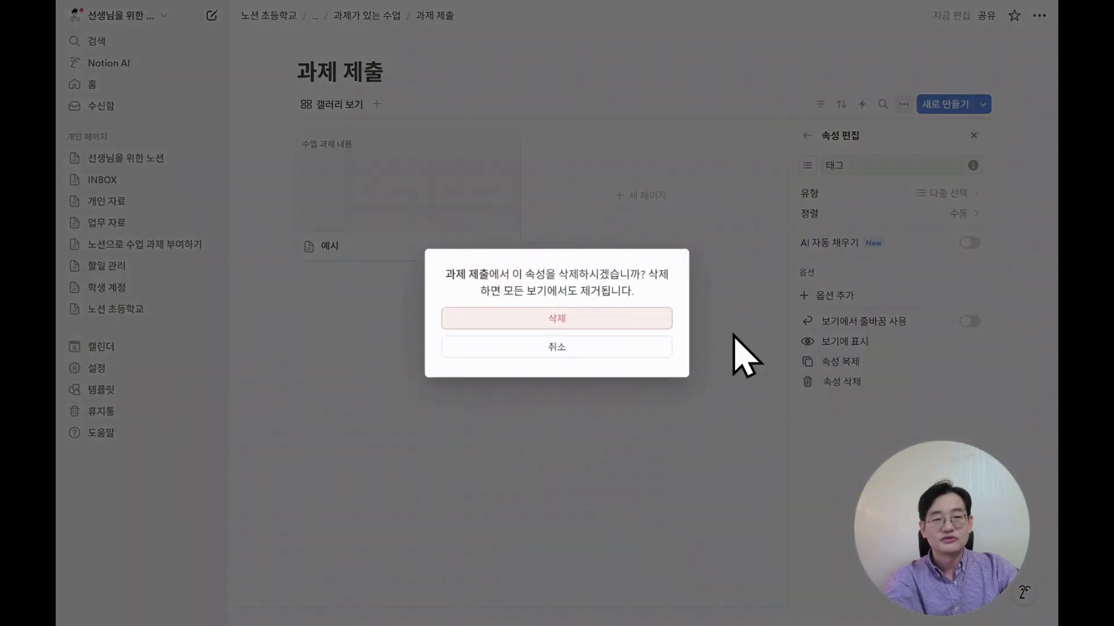
pyautogui.click(651, 319)
# Add a new 생성자 property to the 과제 제출 database and close its settings
pyautogui.click(871, 305)
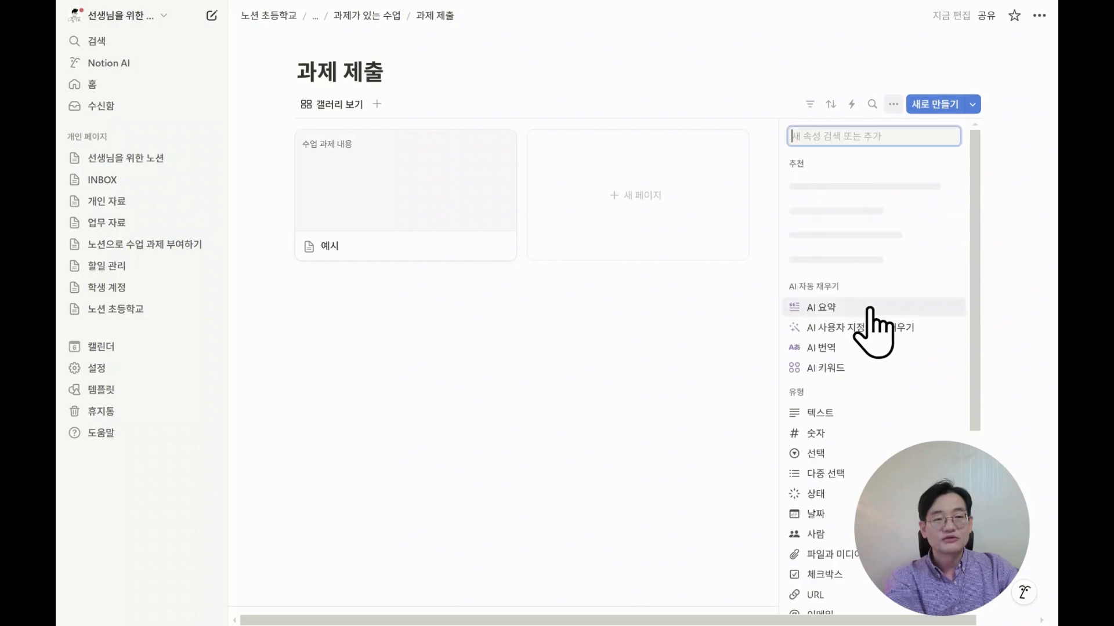
pyautogui.scroll(-5, 849, 383)
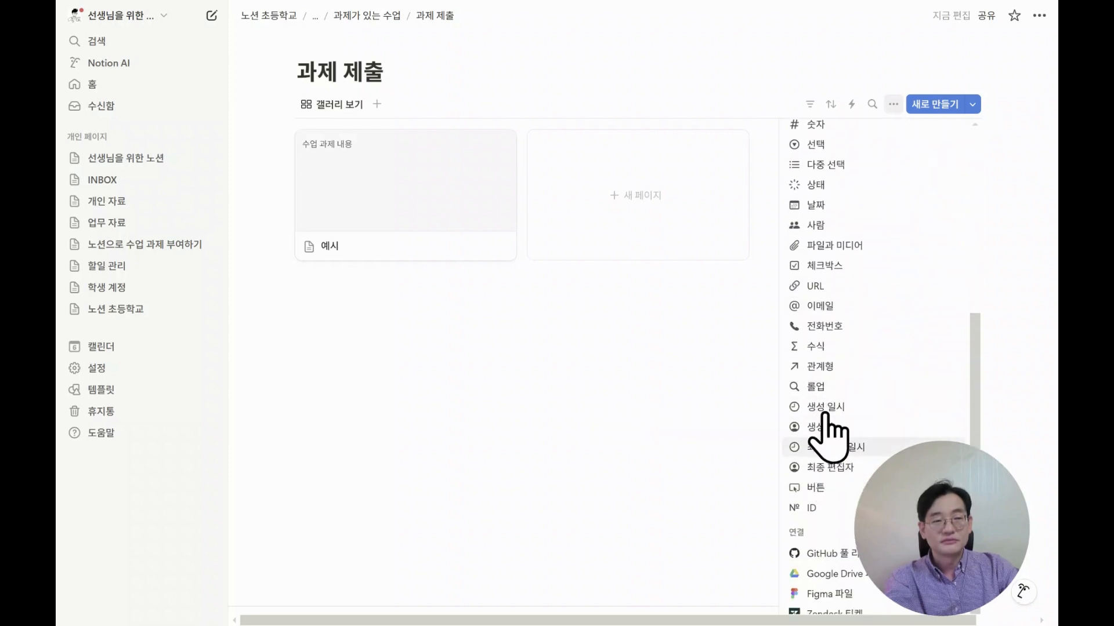
pyautogui.click(843, 427)
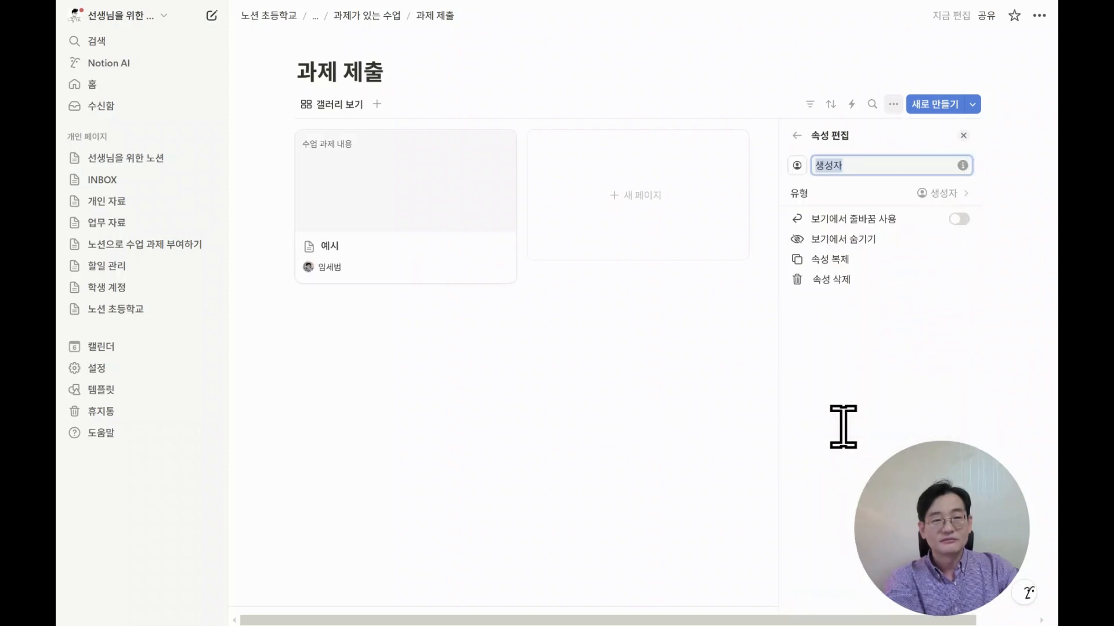
pyautogui.click(532, 364)
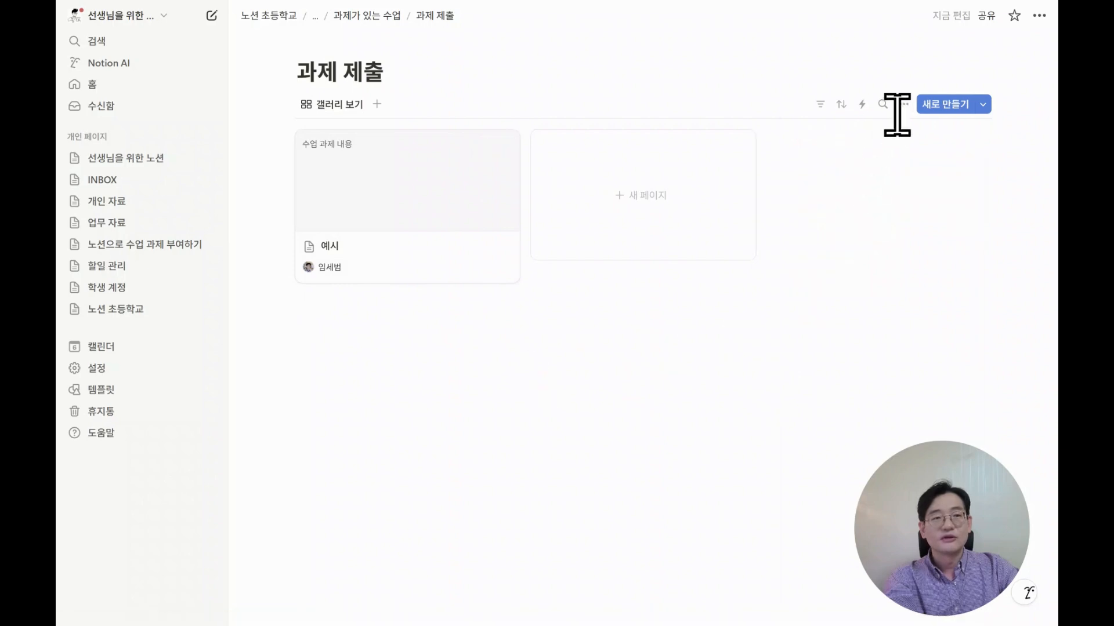
# Add a new 최종 편집자 property to the 과제 제출 gallery and close its settings
pyautogui.click(893, 103)
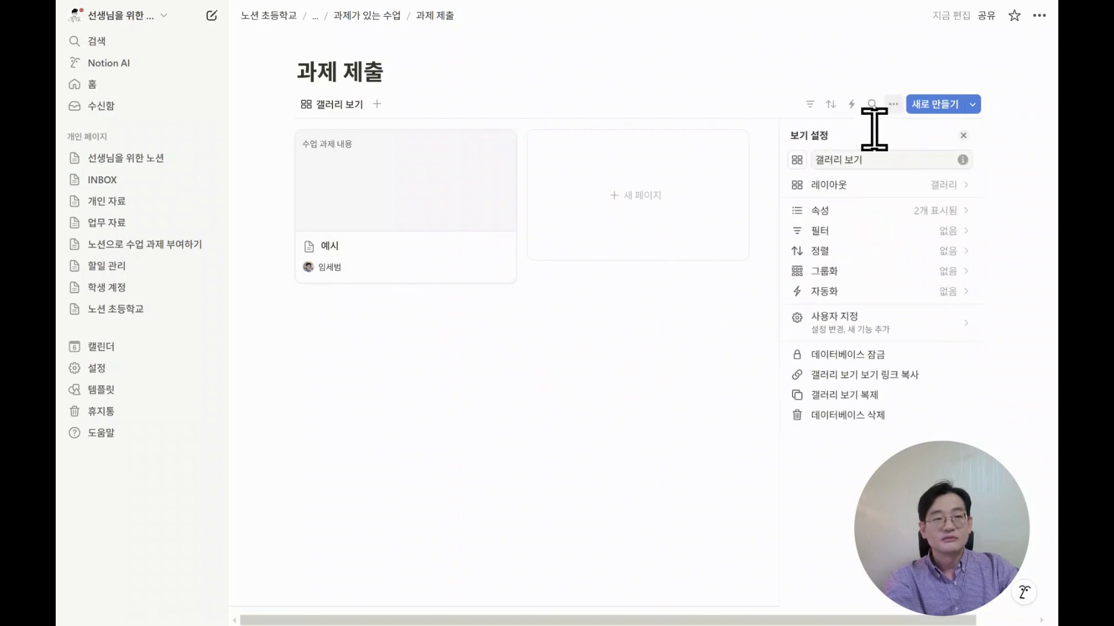
pyautogui.click(847, 211)
pyautogui.click(848, 325)
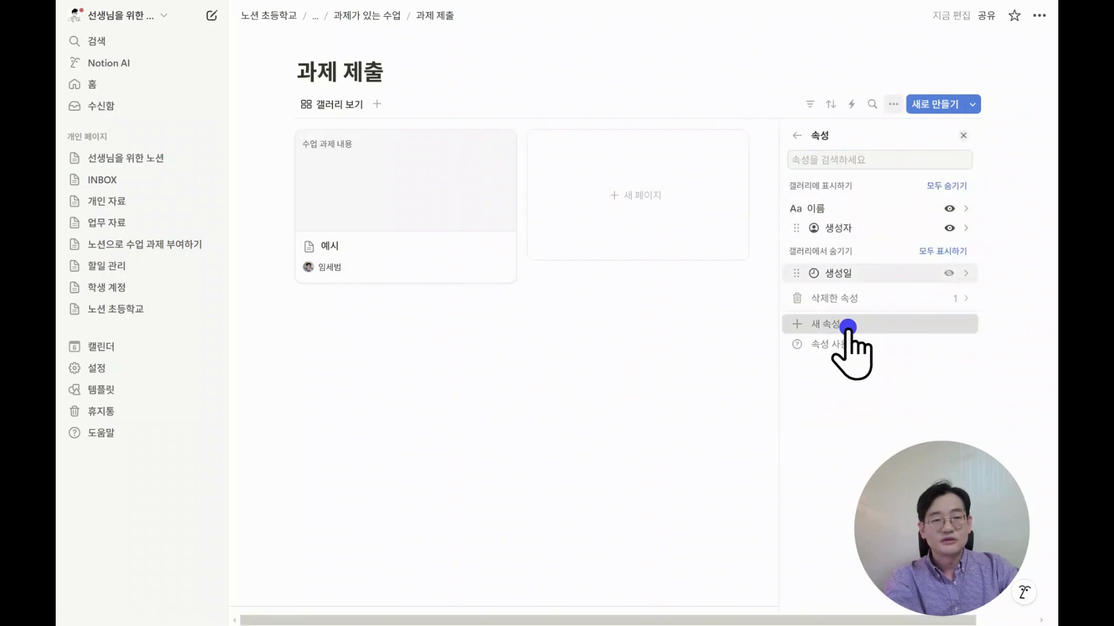
pyautogui.scroll(-5, 847, 400)
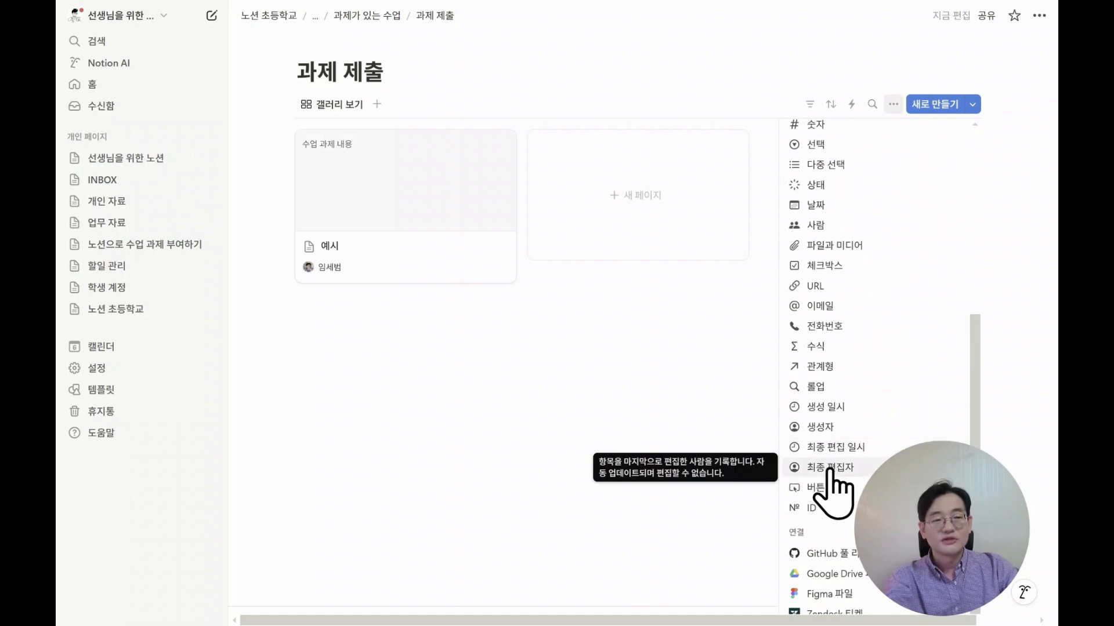
pyautogui.click(834, 465)
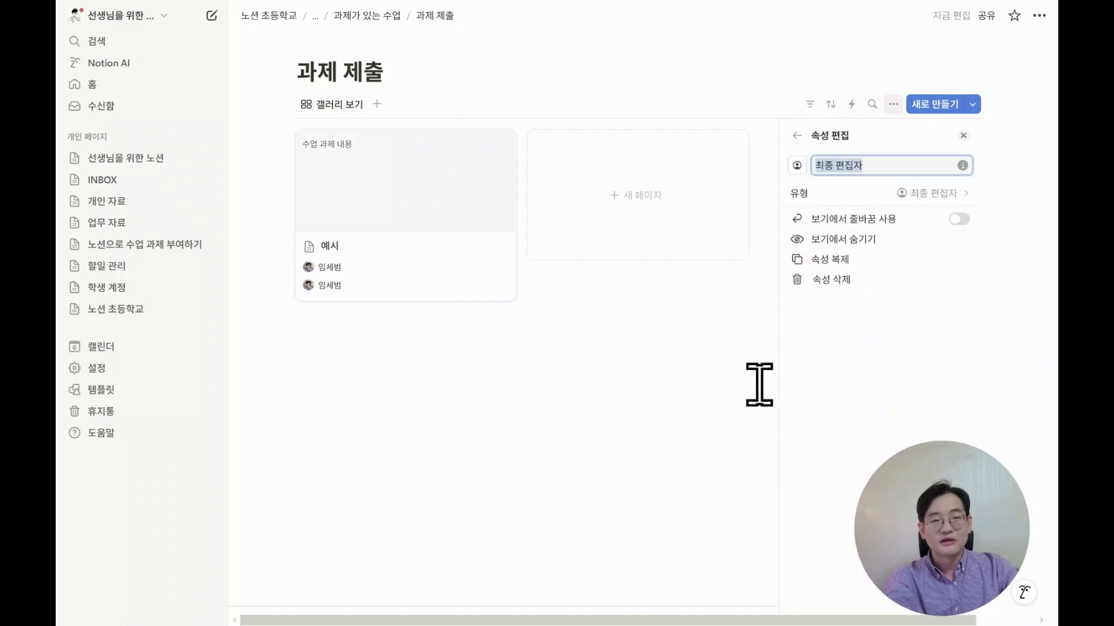
pyautogui.click(694, 380)
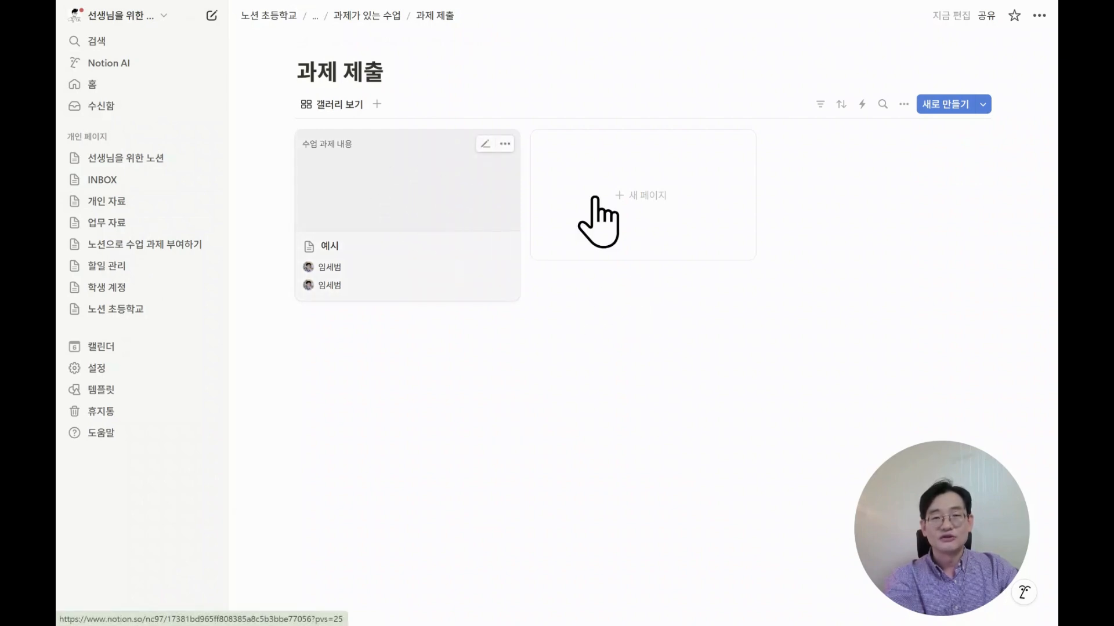
# Set the gallery layout to open its pages as 전체 페이지 보기
pyautogui.click(903, 104)
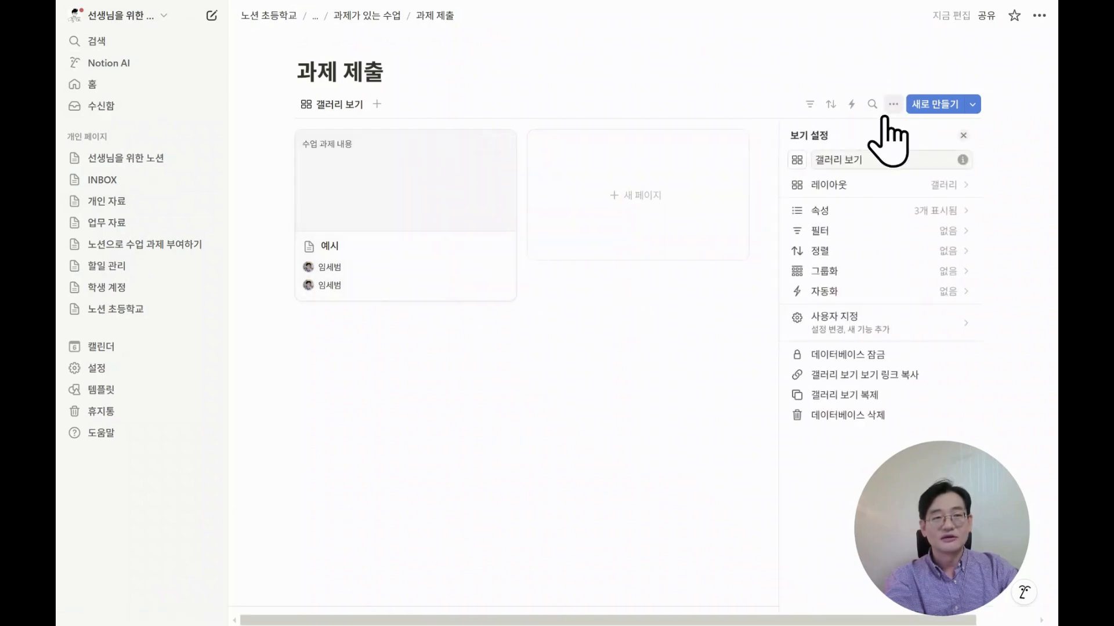
pyautogui.click(838, 190)
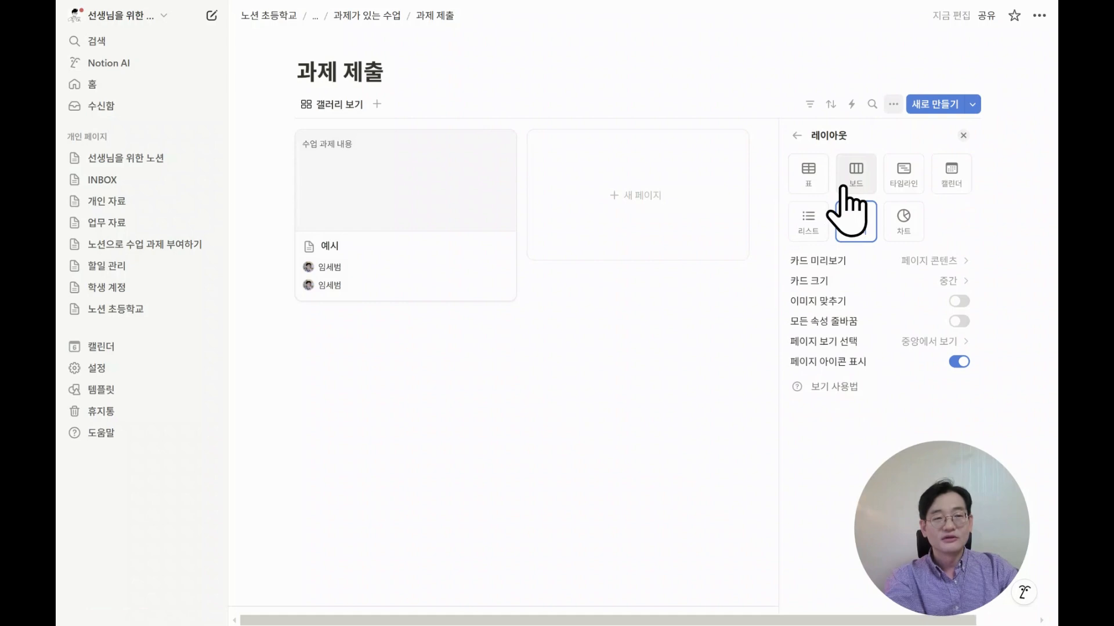
pyautogui.click(946, 341)
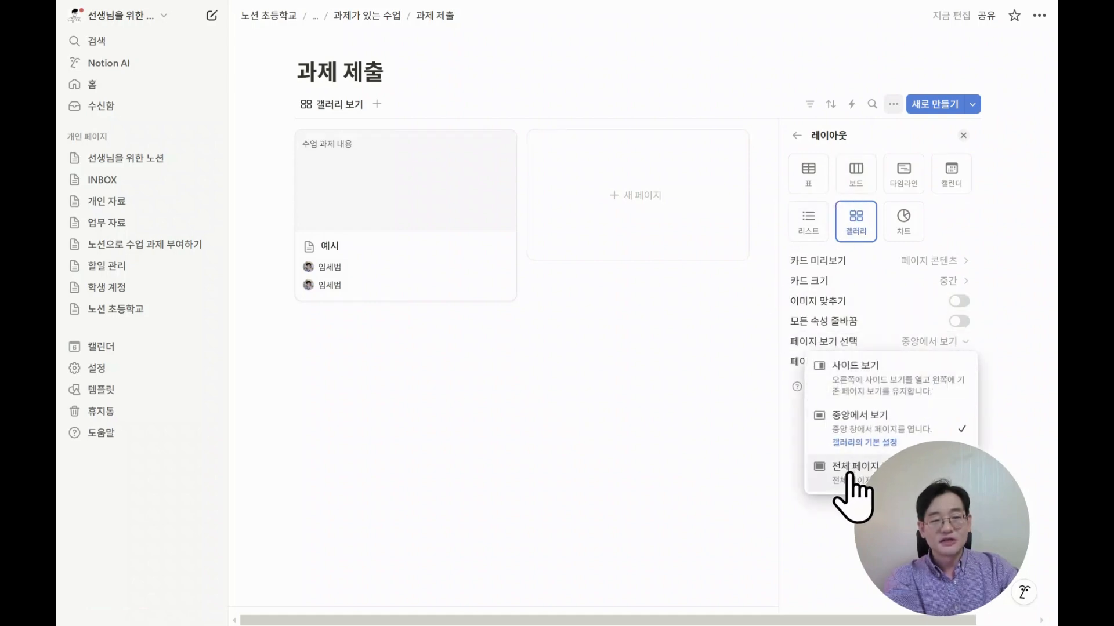
pyautogui.click(852, 471)
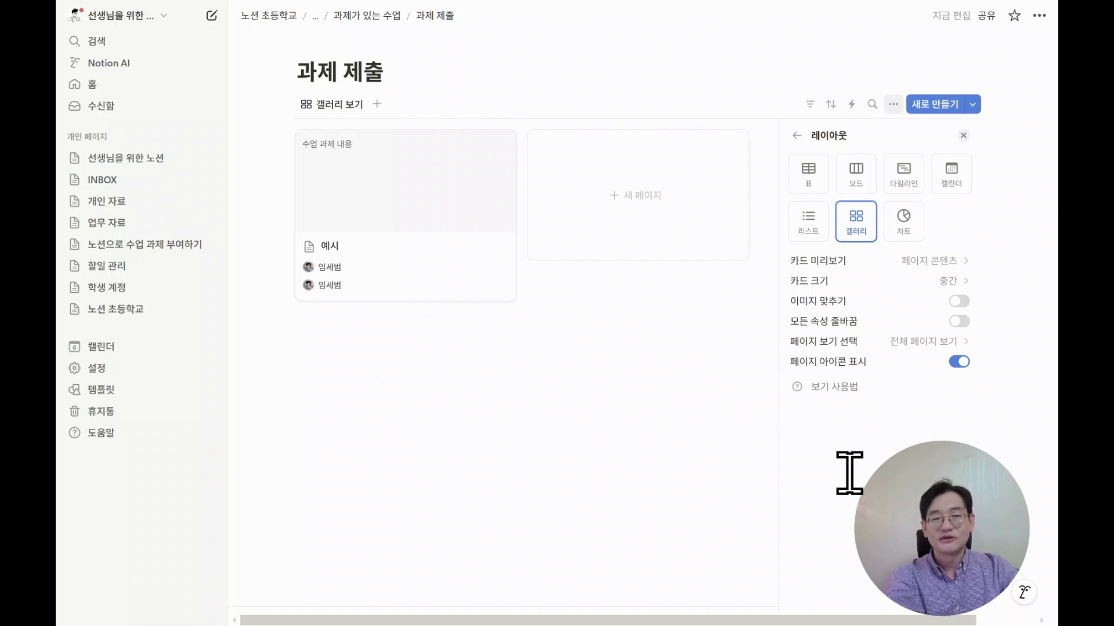
pyautogui.click(698, 419)
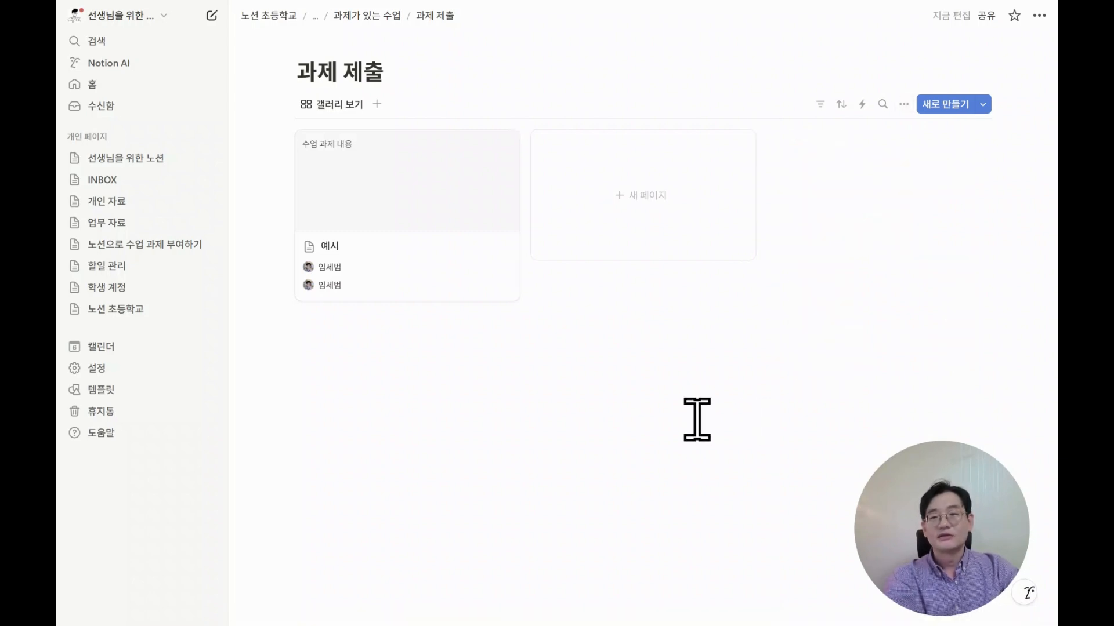
# Return to the 노션 초등학교 page and add a lesson on January 6 of the 수업 시간표 calendar titled "아침 식사 먹고 있나요"
pyautogui.click(269, 15)
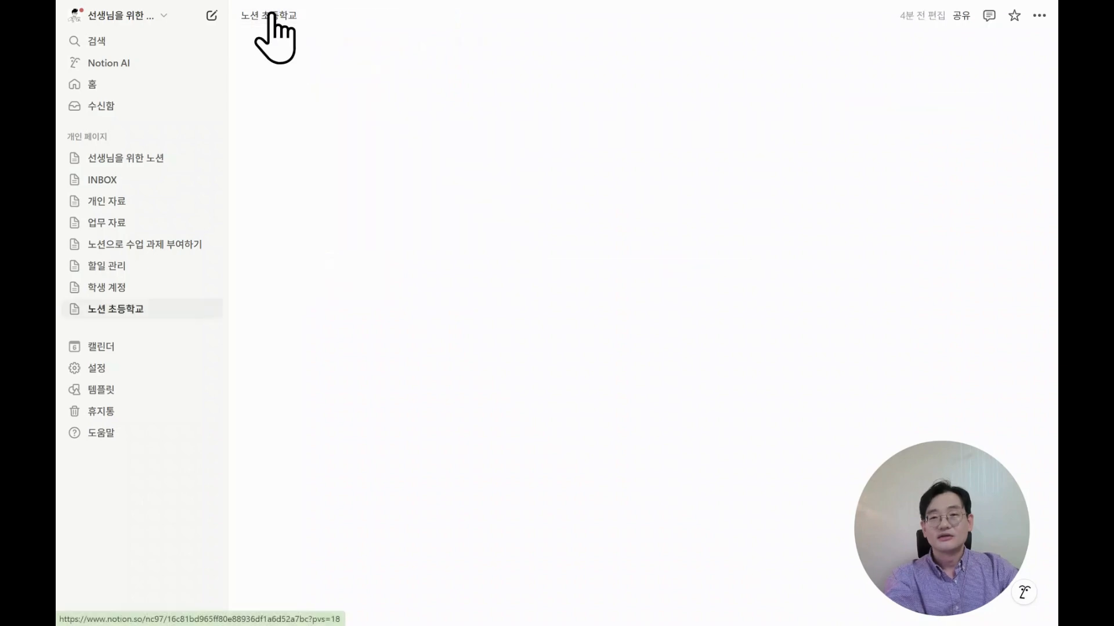
pyautogui.scroll(-3, 603, 406)
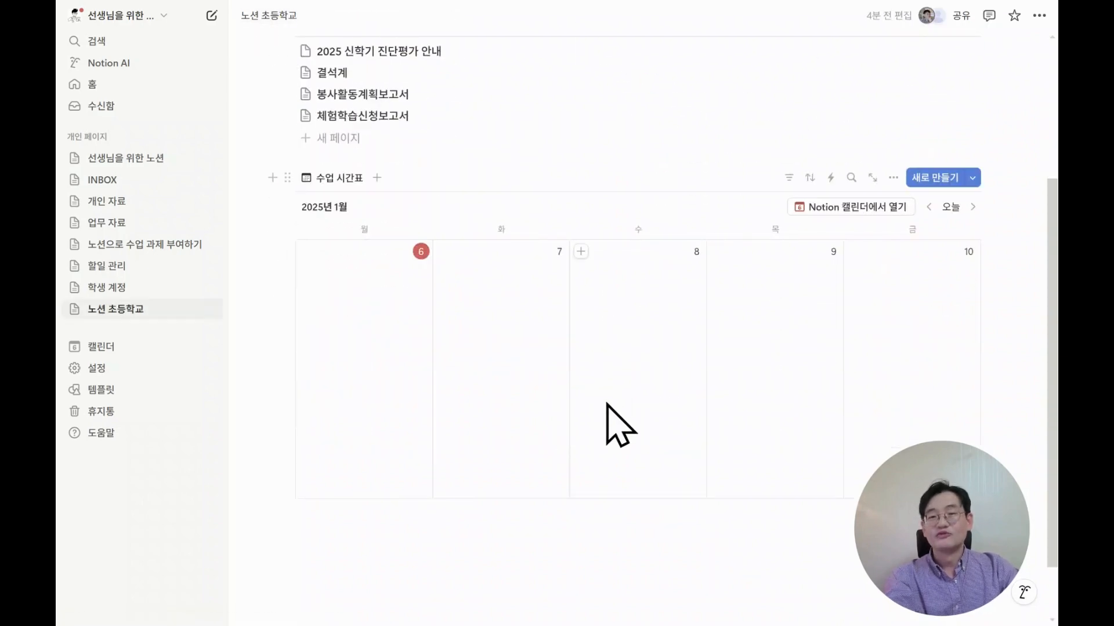
pyautogui.click(307, 251)
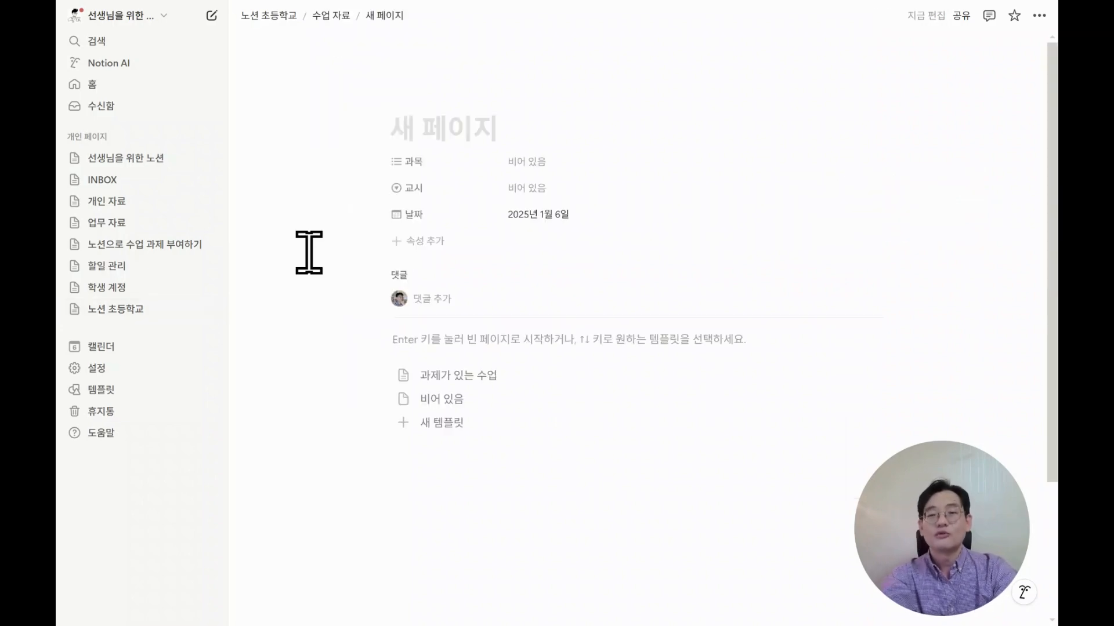
pyautogui.write('아침 식사')
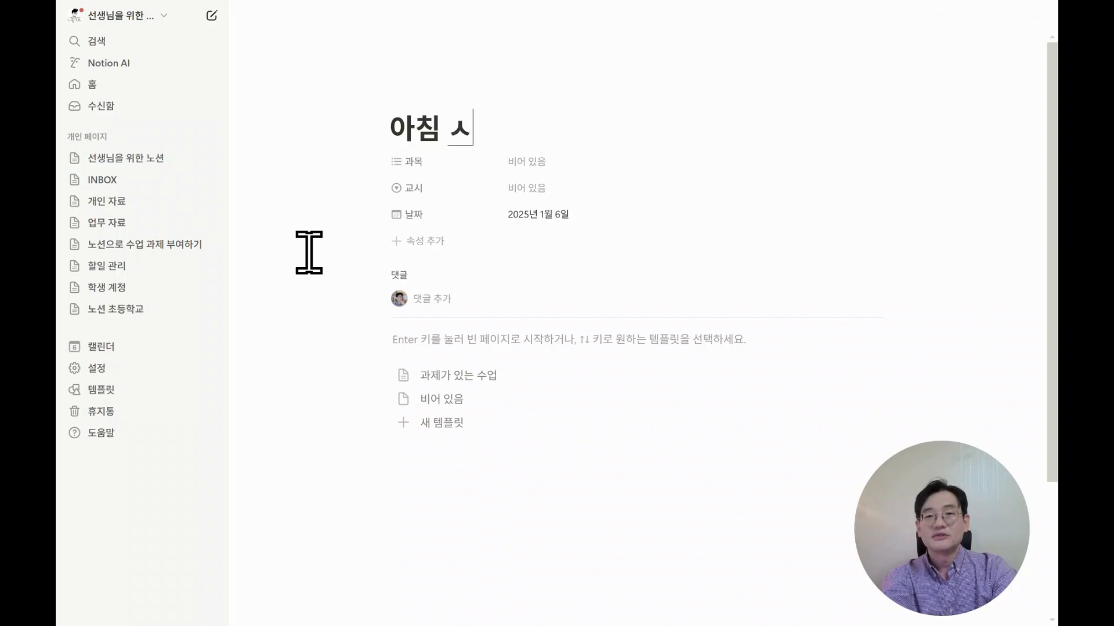
pyautogui.write(' 먹고 있나요')
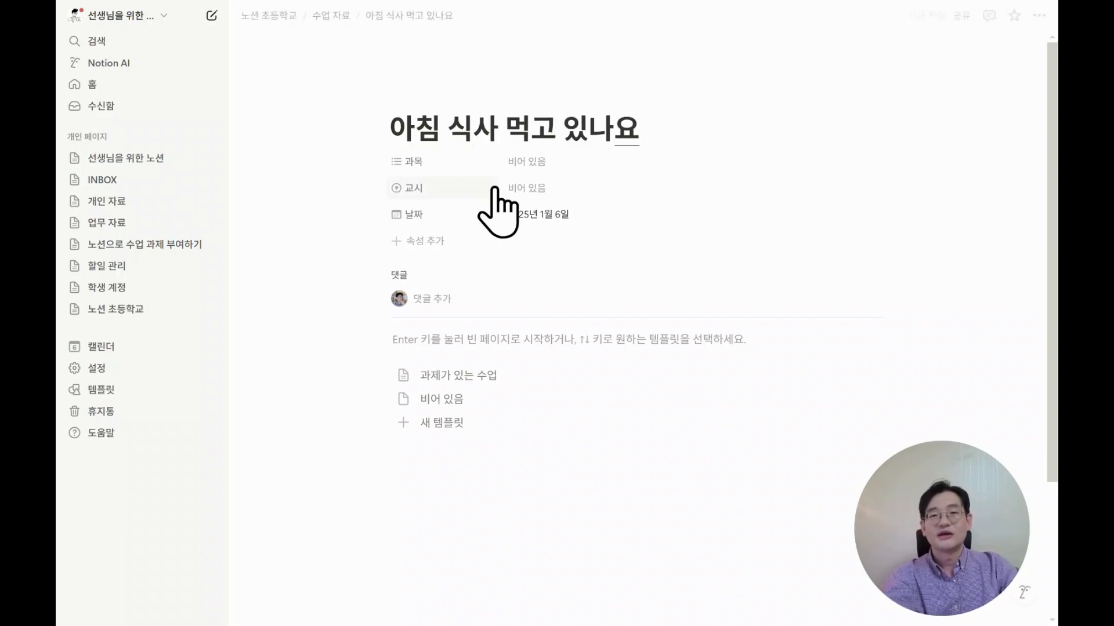
# Set the lesson's 과목 to a new option 체육 and its 교시 to 1교시
pyautogui.click(537, 165)
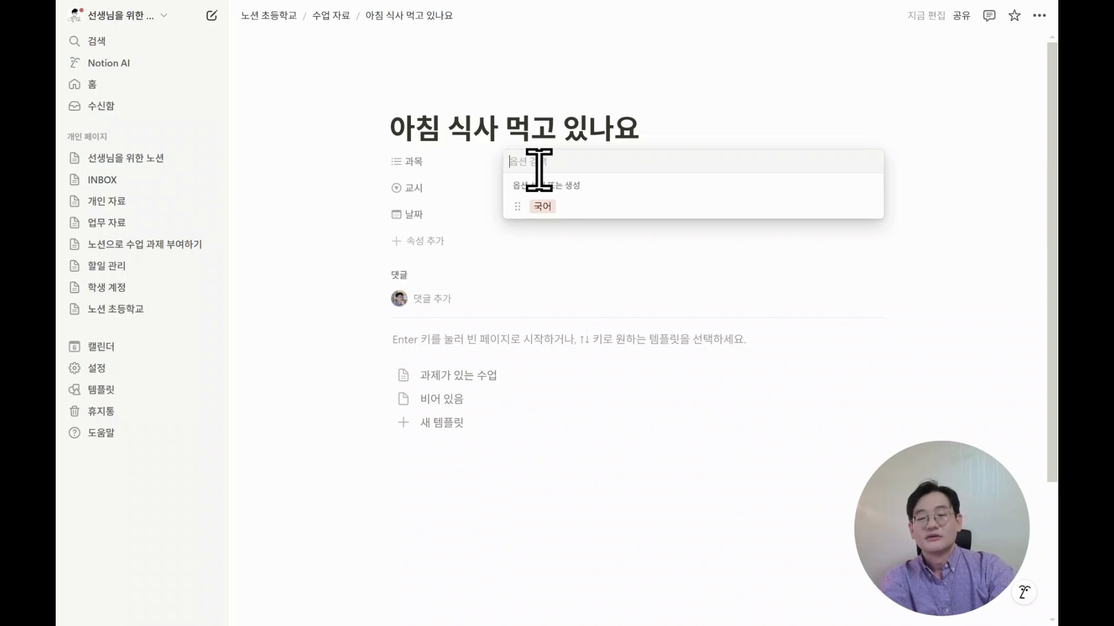
pyautogui.write('체육')
pyautogui.press('Return')
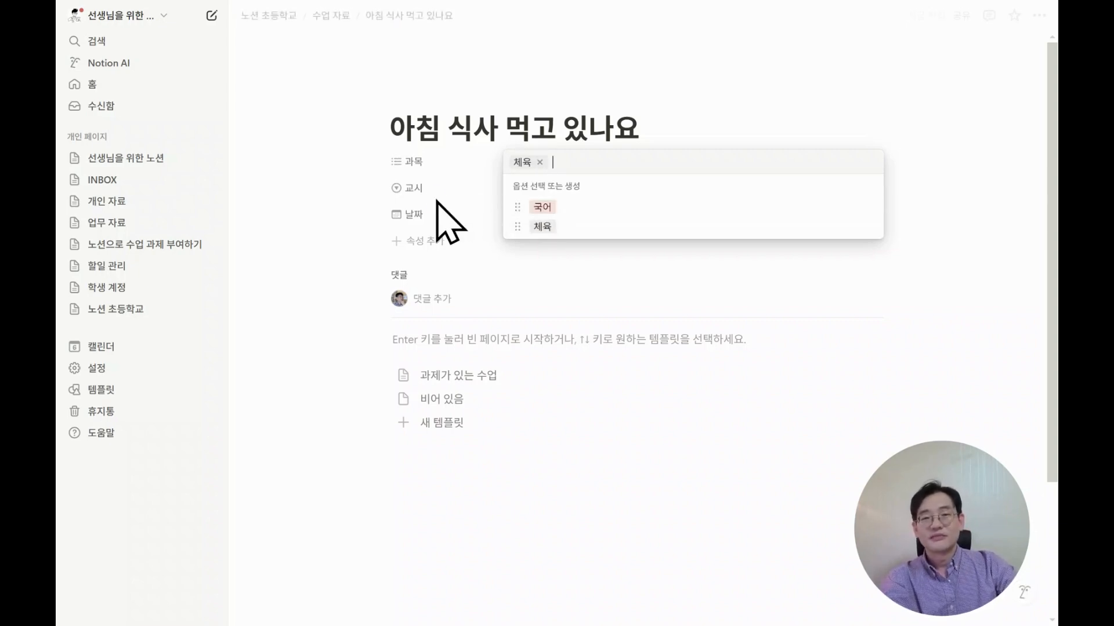
pyautogui.click(534, 187)
pyautogui.click(544, 234)
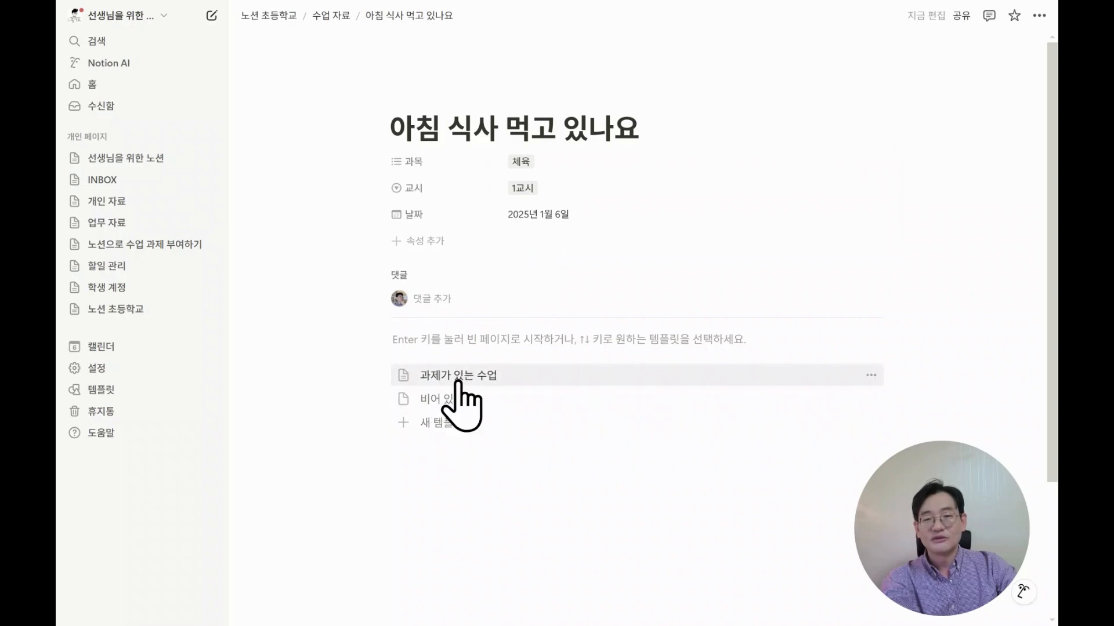
# Apply the 과제가 있는 수업 template to the lesson and open its 과제 제출 subpage
pyautogui.click(462, 380)
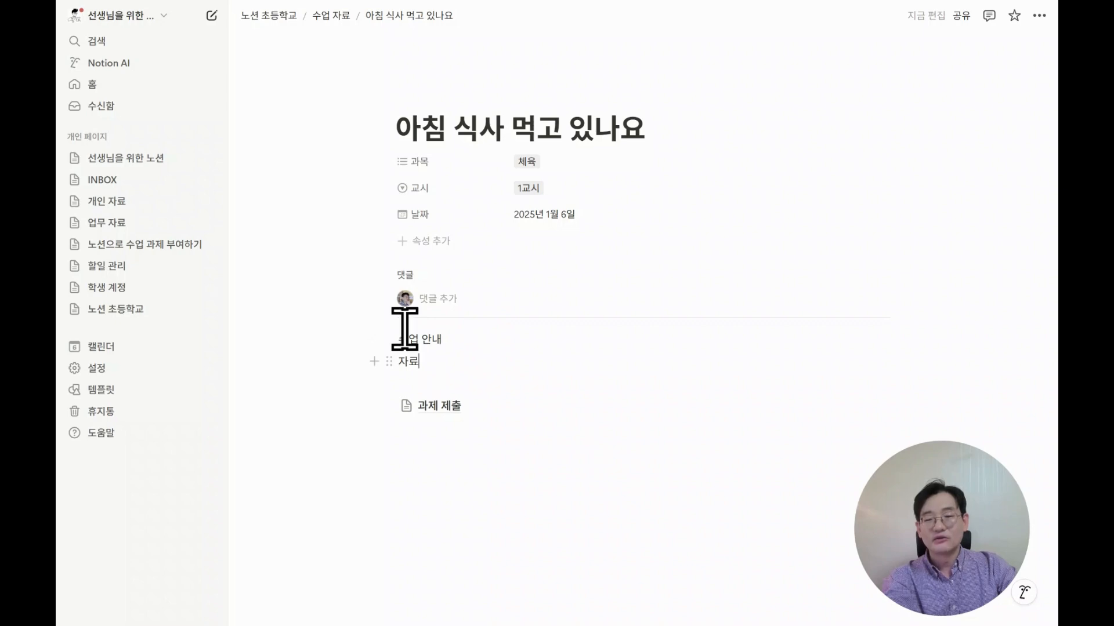
pyautogui.click(452, 362)
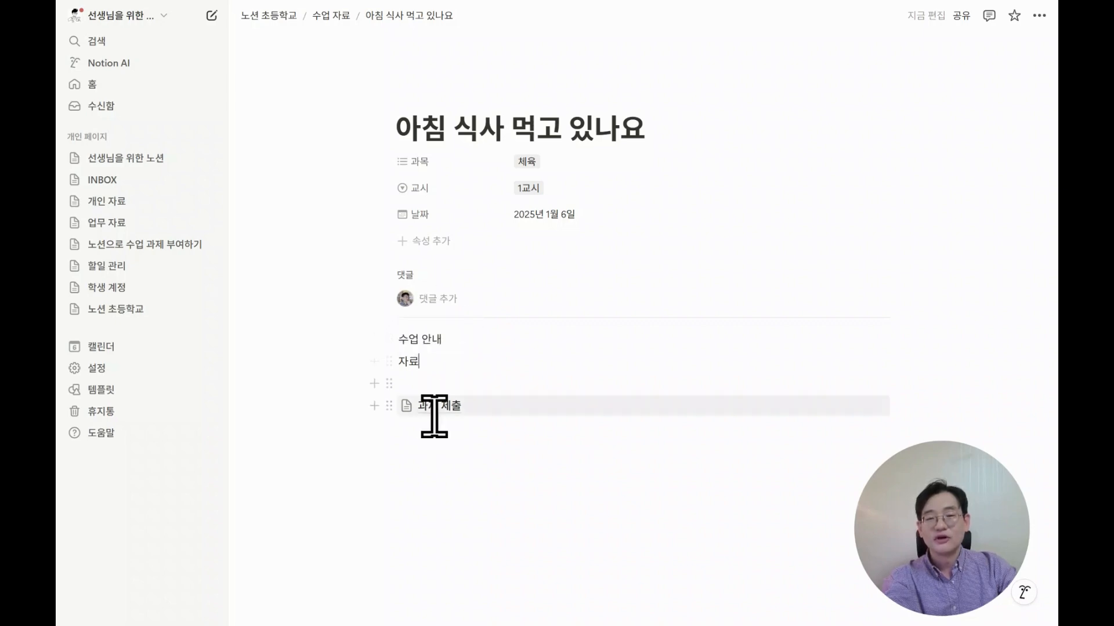
pyautogui.moveTo(439, 409)
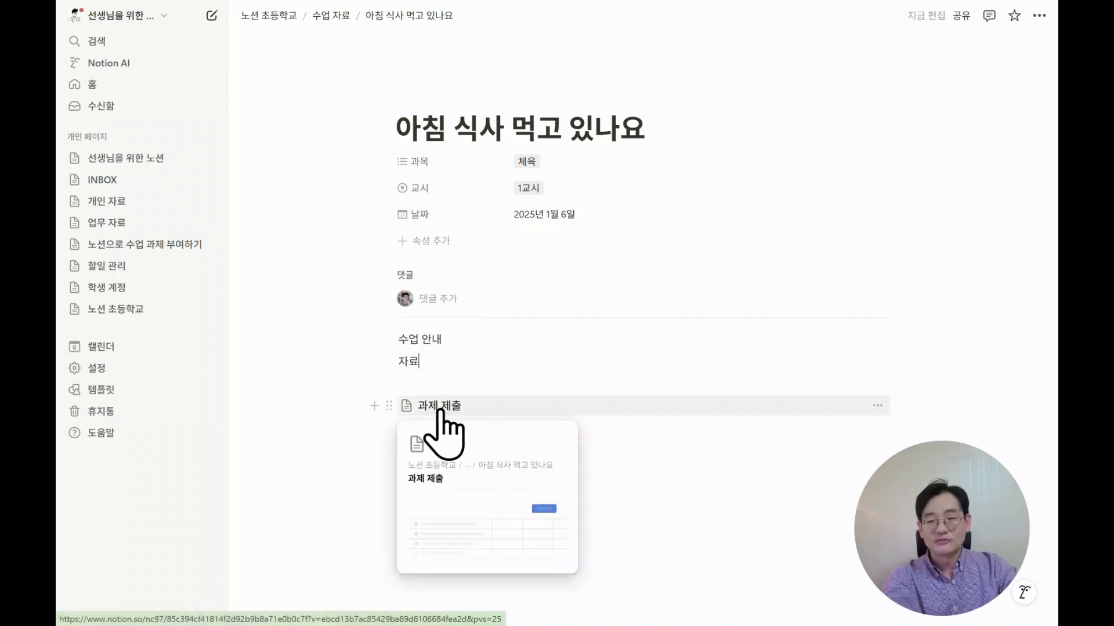
pyautogui.click(439, 409)
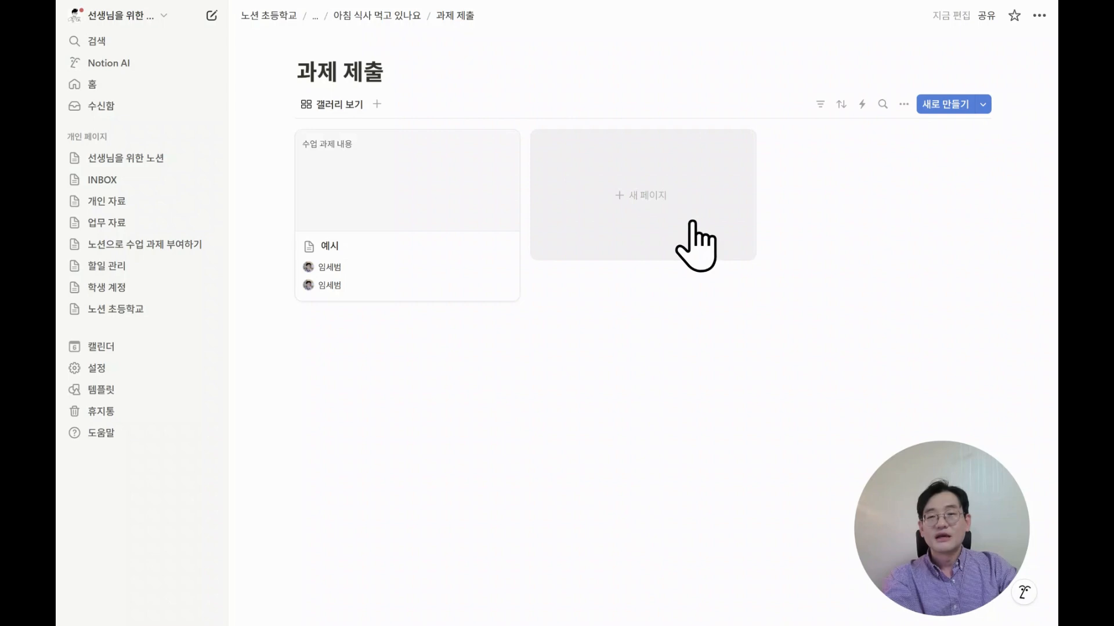
# Open the sharing settings of the 노션 초등학교 page, and select all student account e-mails in the separate 학생 계정 window before closing it
pyautogui.click(269, 16)
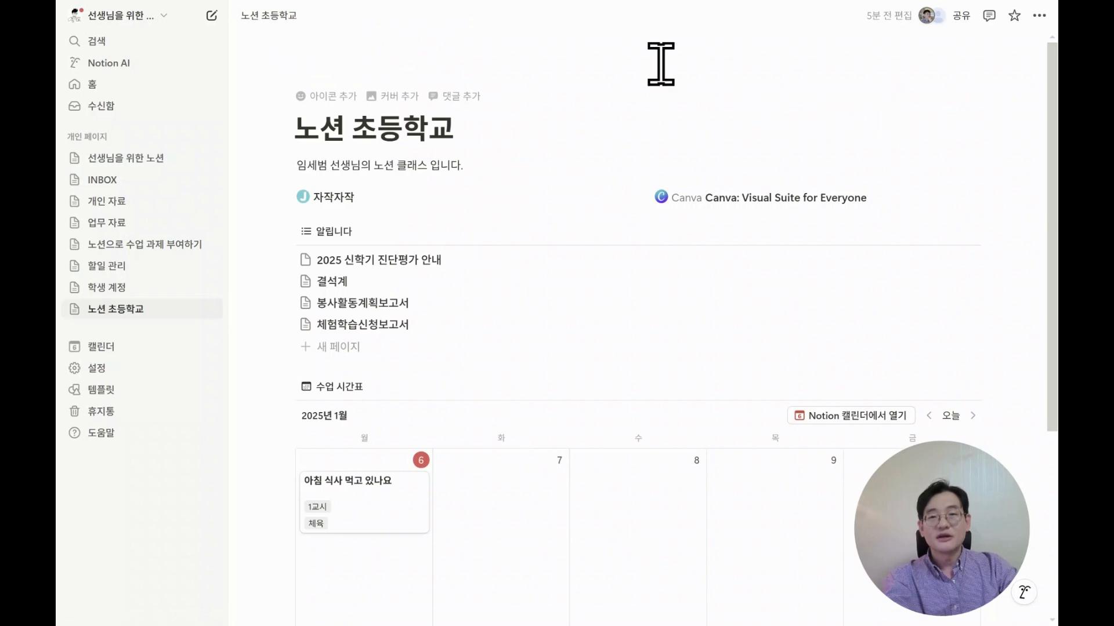
pyautogui.click(966, 17)
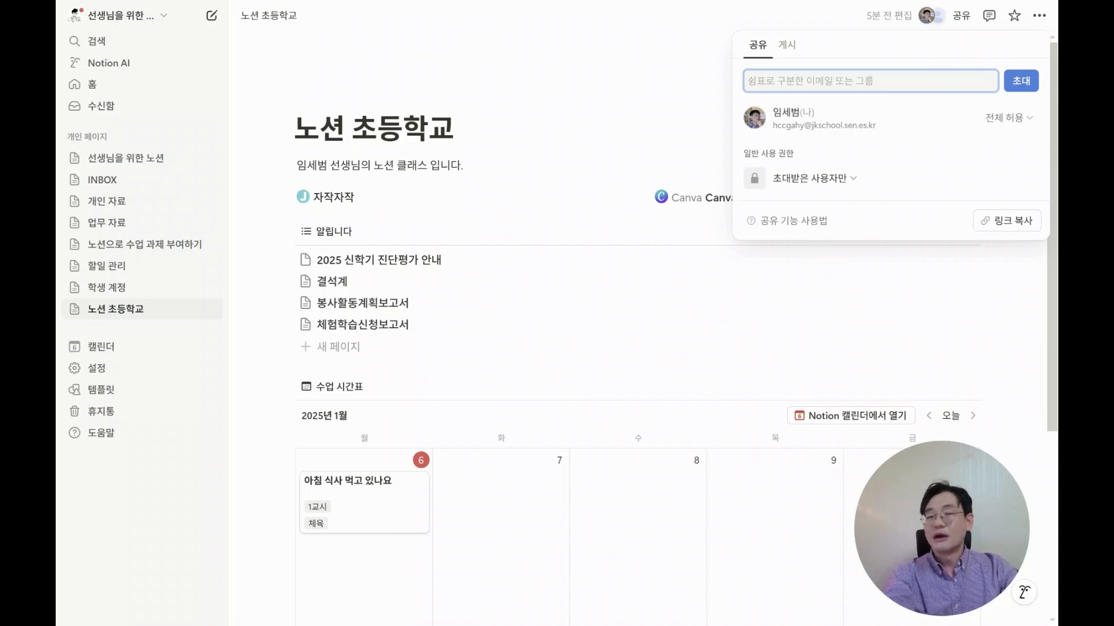
pyautogui.moveTo(58, 255); pyautogui.dragTo(441, 47)
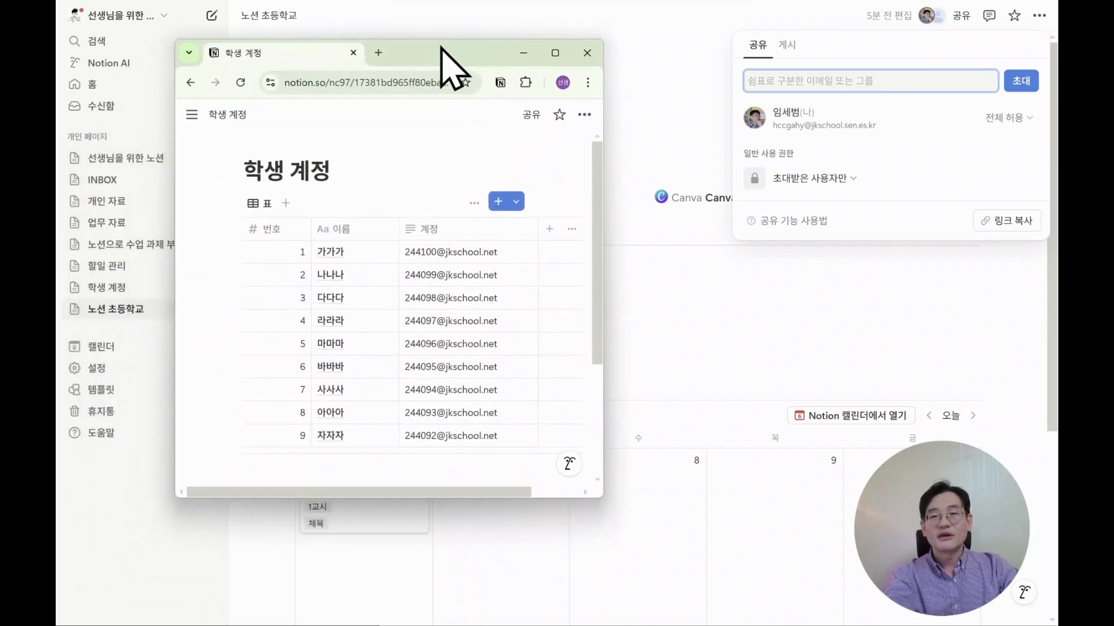
pyautogui.moveTo(461, 253); pyautogui.dragTo(467, 441)
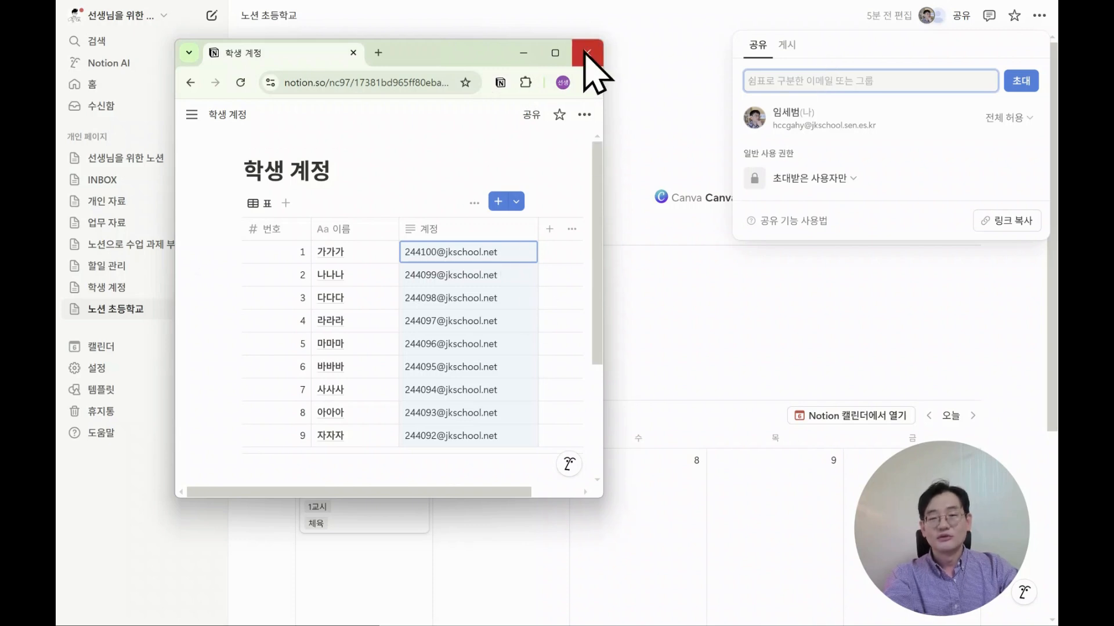
pyautogui.click(584, 52)
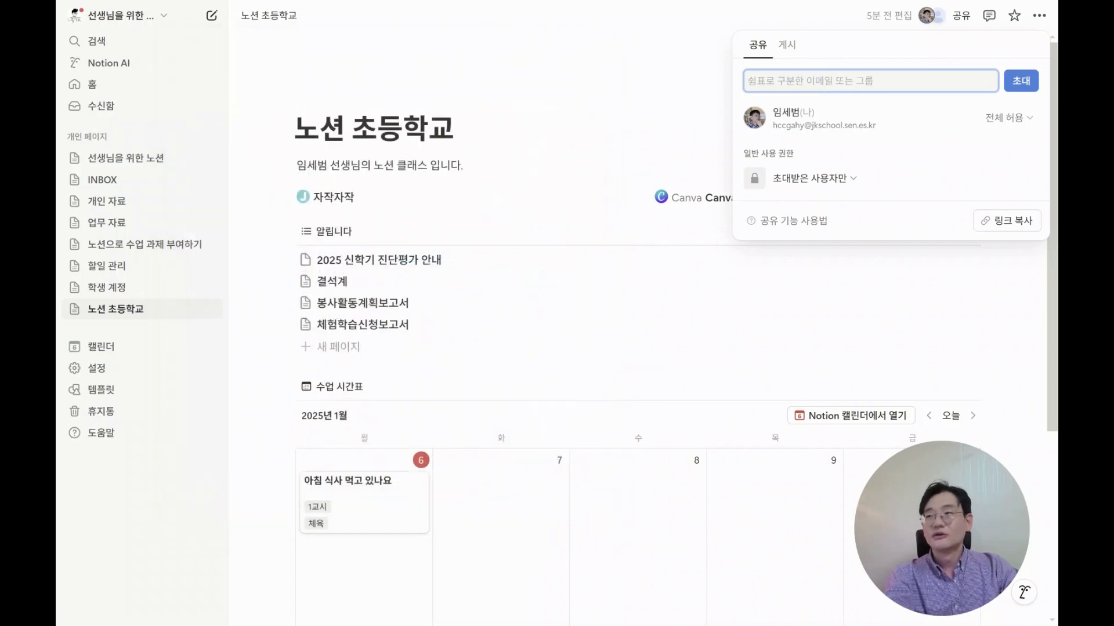
# View the student account lists in Notepad and Excel, and put both windows away
pyautogui.hotkey('alt', 'Tab')
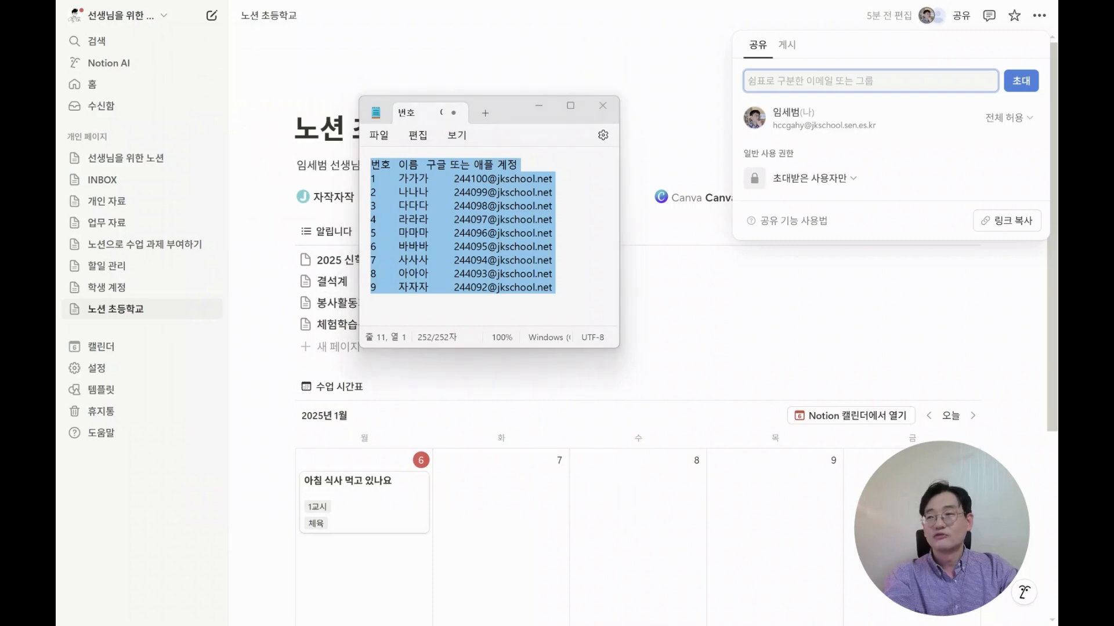
pyautogui.hotkey('alt', 'Tab')
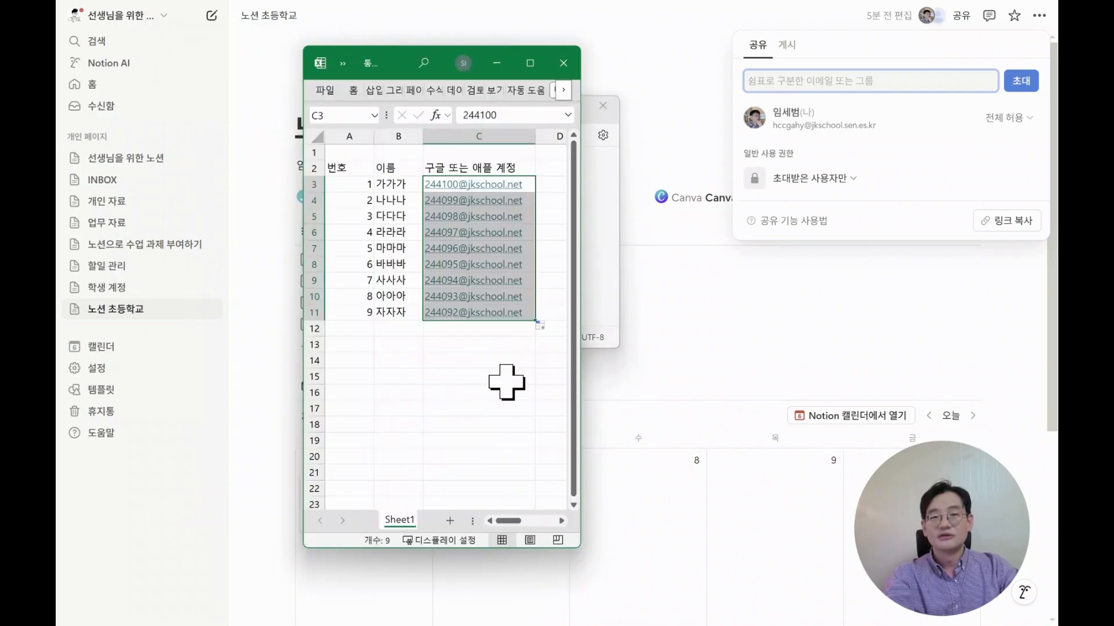
pyautogui.click(498, 63)
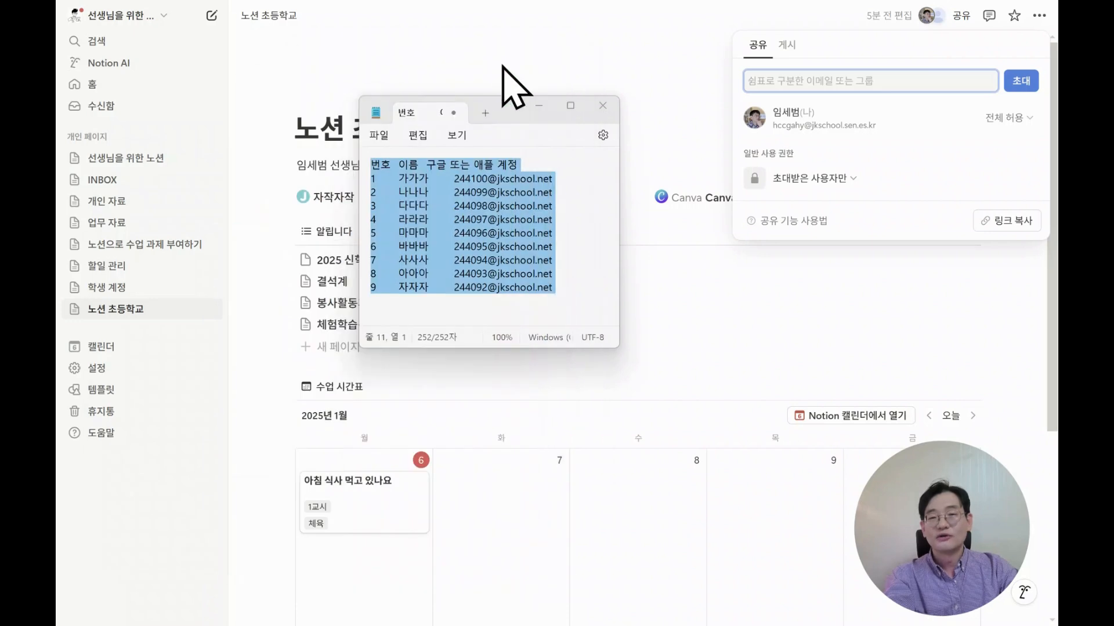
pyautogui.click(551, 105)
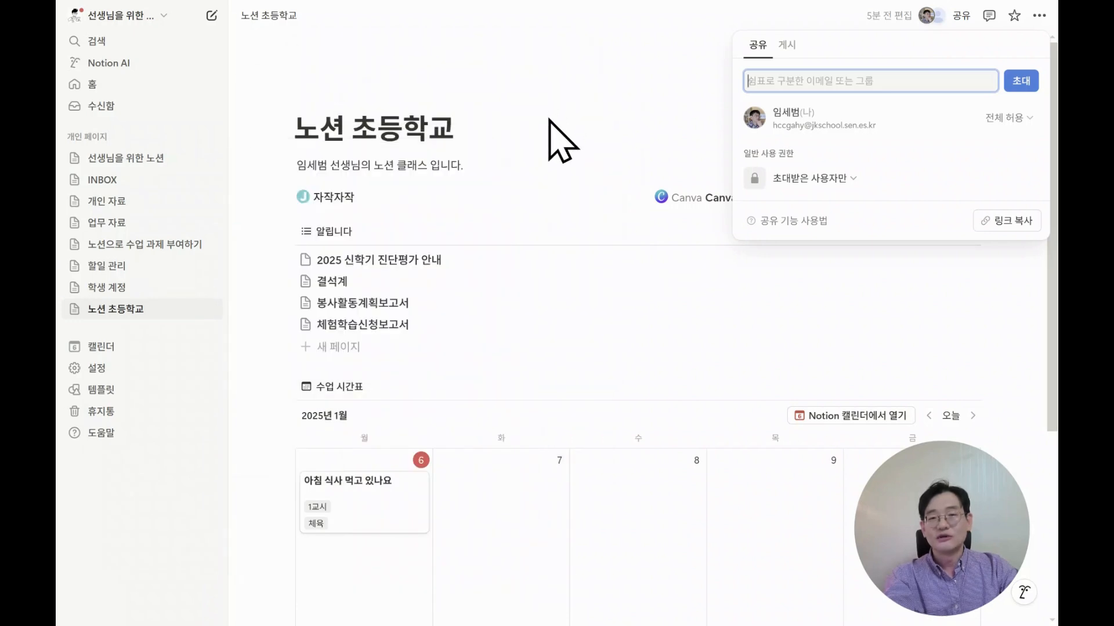
# Close the sharing settings, copy all student account e-mails from the 계정 column of 학생 계정, and return to 노션 초등학교
pyautogui.click(541, 116)
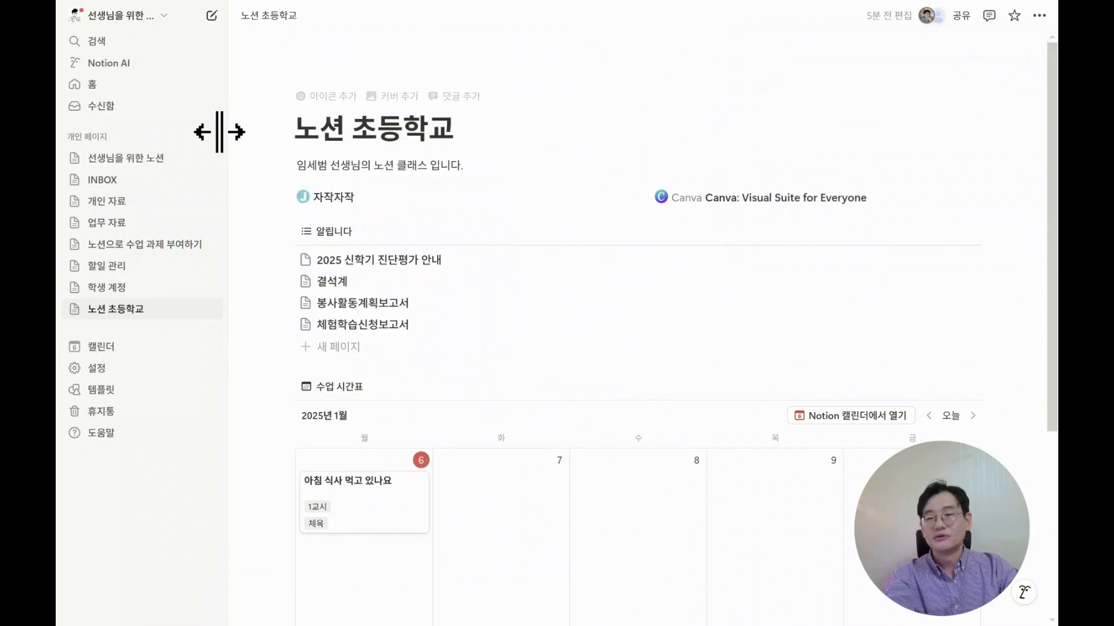
pyautogui.click(119, 288)
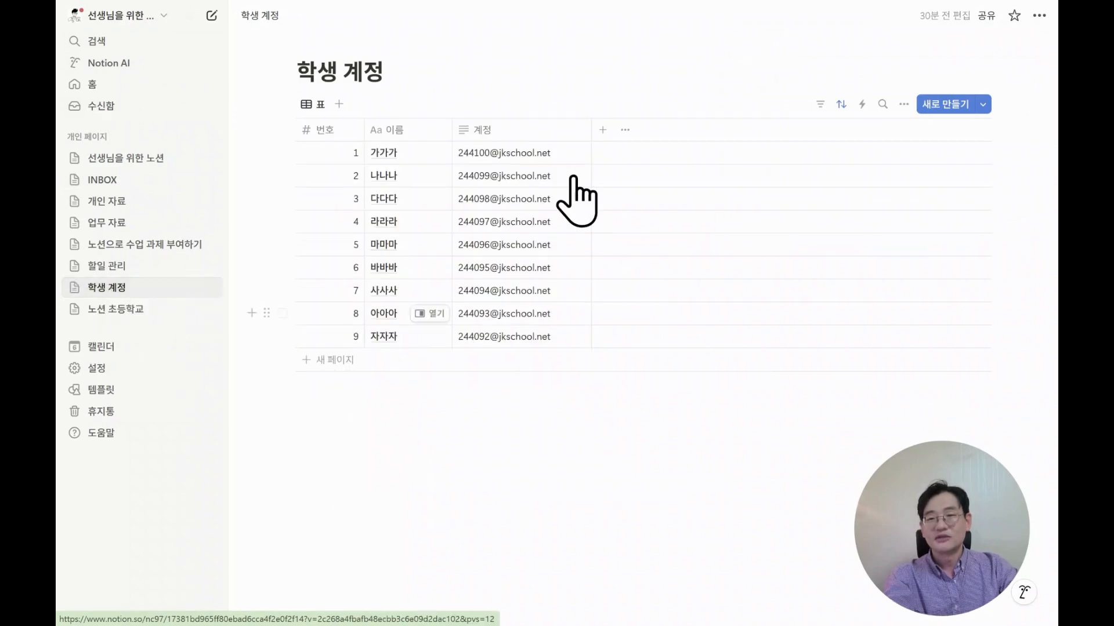
pyautogui.moveTo(494, 155); pyautogui.dragTo(525, 329)
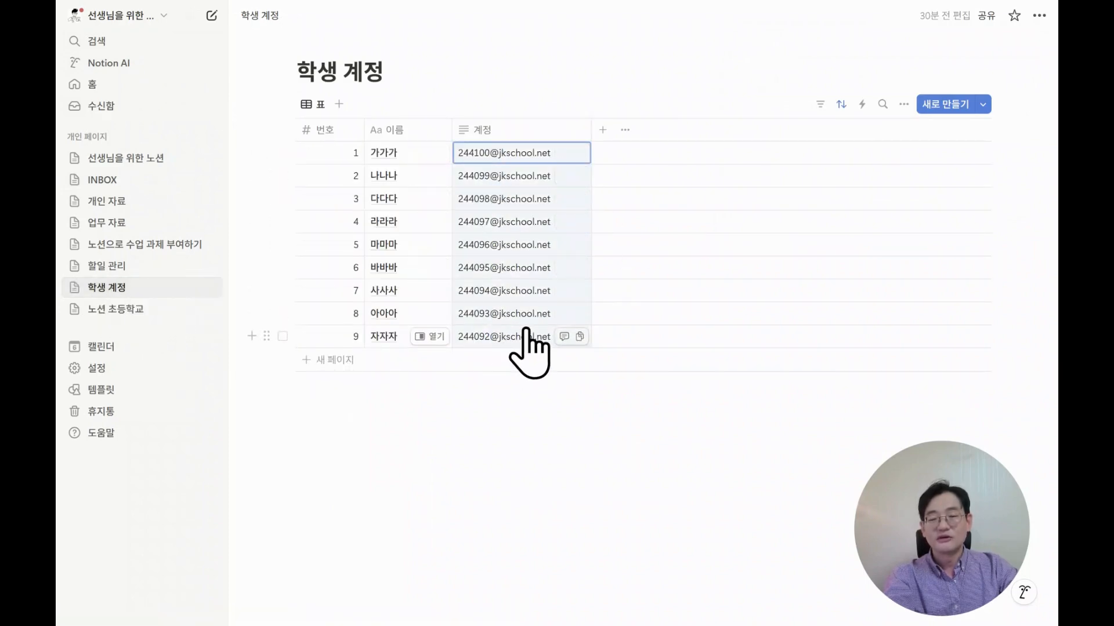
pyautogui.click(114, 309)
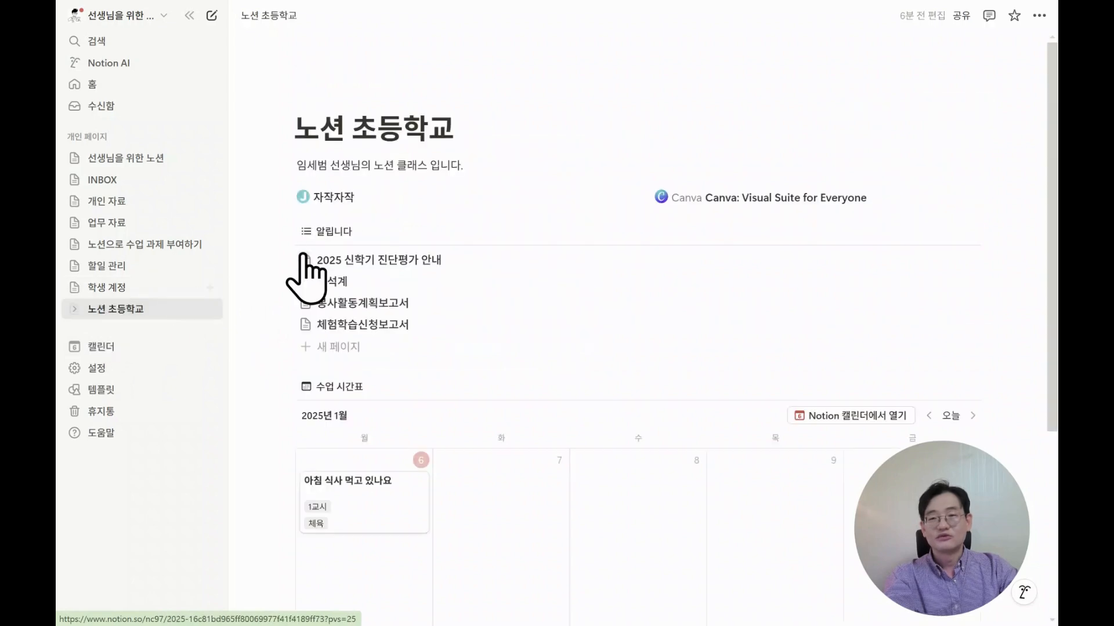
# Invite all copied student accounts to the 노션 초등학교 page with 읽기 허용 permission
pyautogui.click(961, 15)
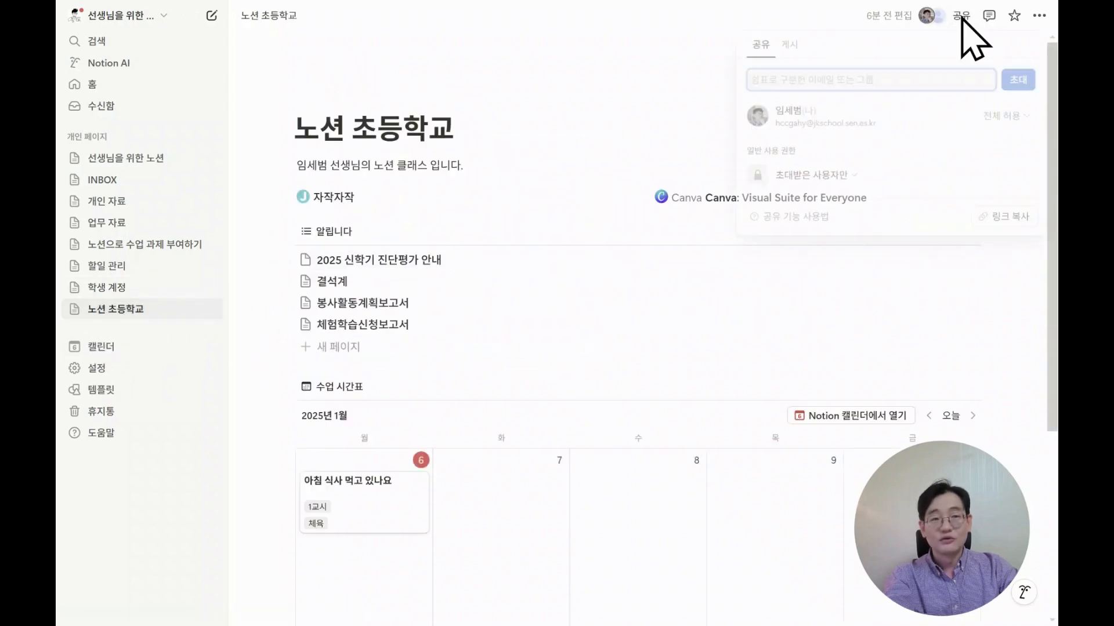
pyautogui.click(833, 81)
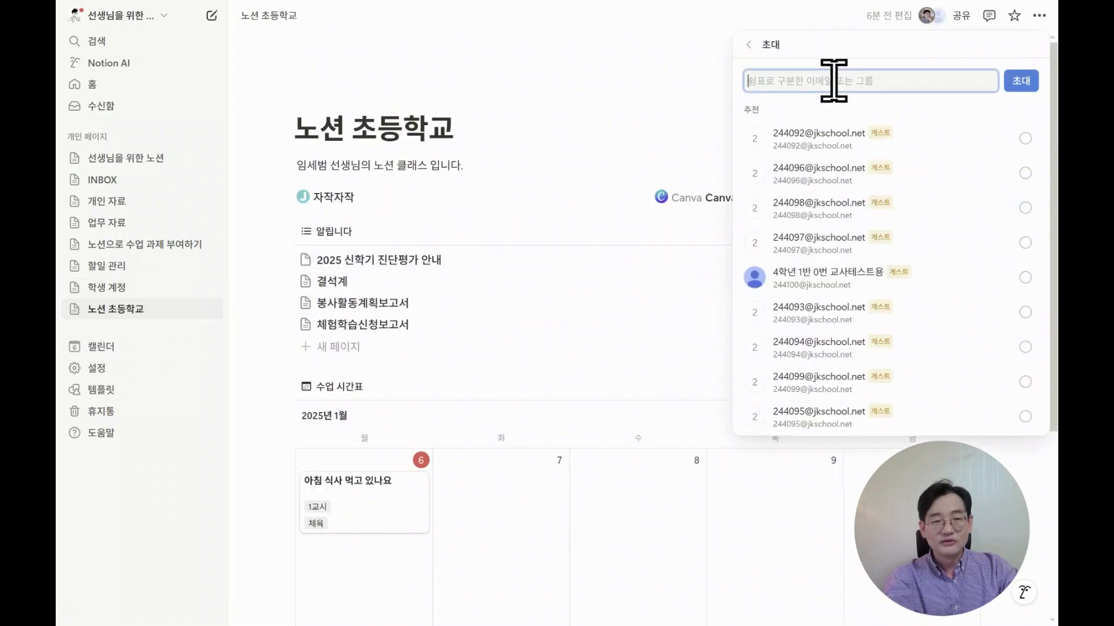
pyautogui.hotkey('ctrl', 'v')
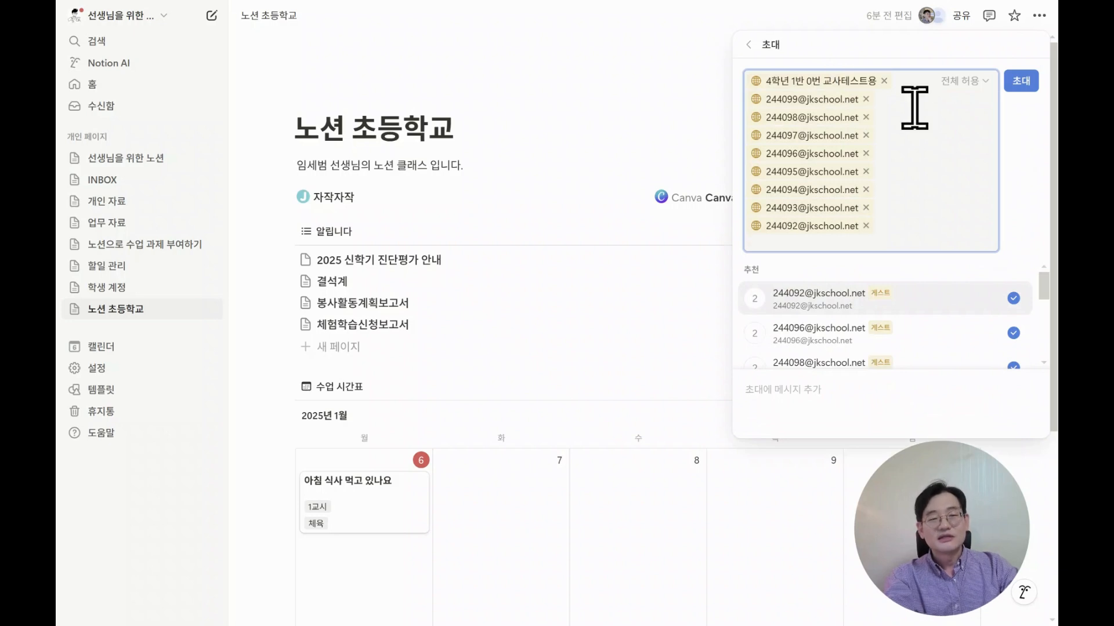
pyautogui.click(975, 84)
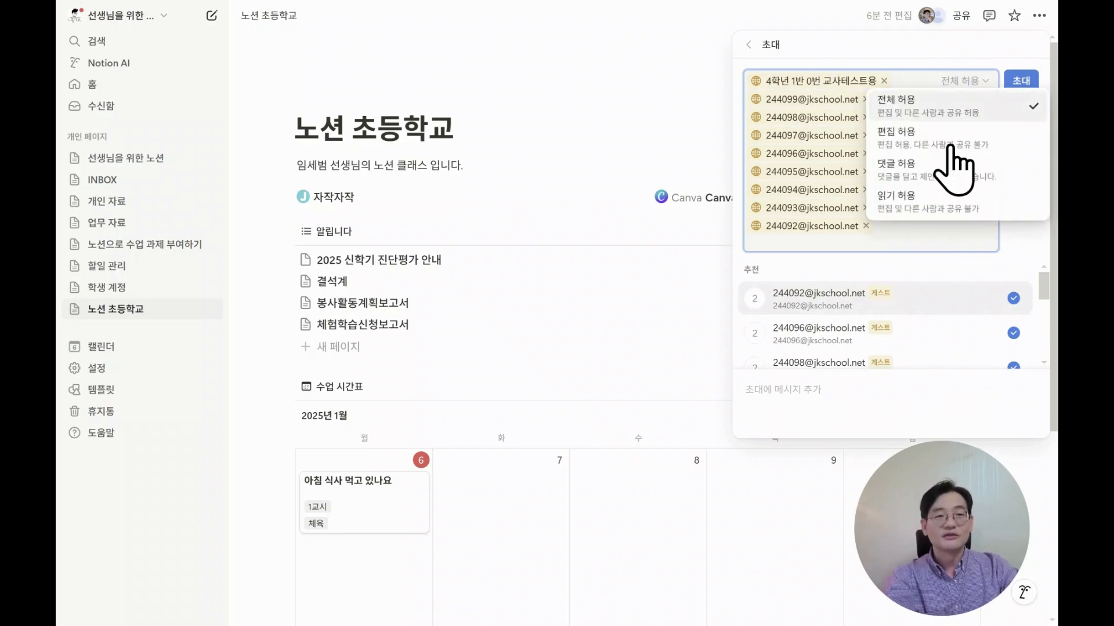
pyautogui.click(944, 206)
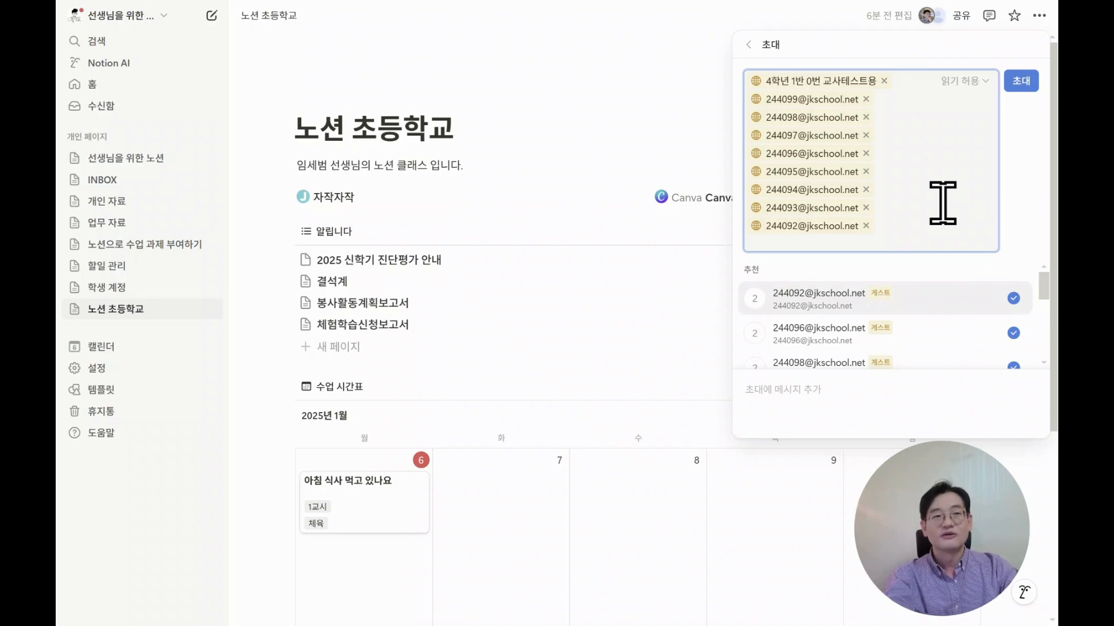
pyautogui.click(1019, 82)
pyautogui.click(604, 148)
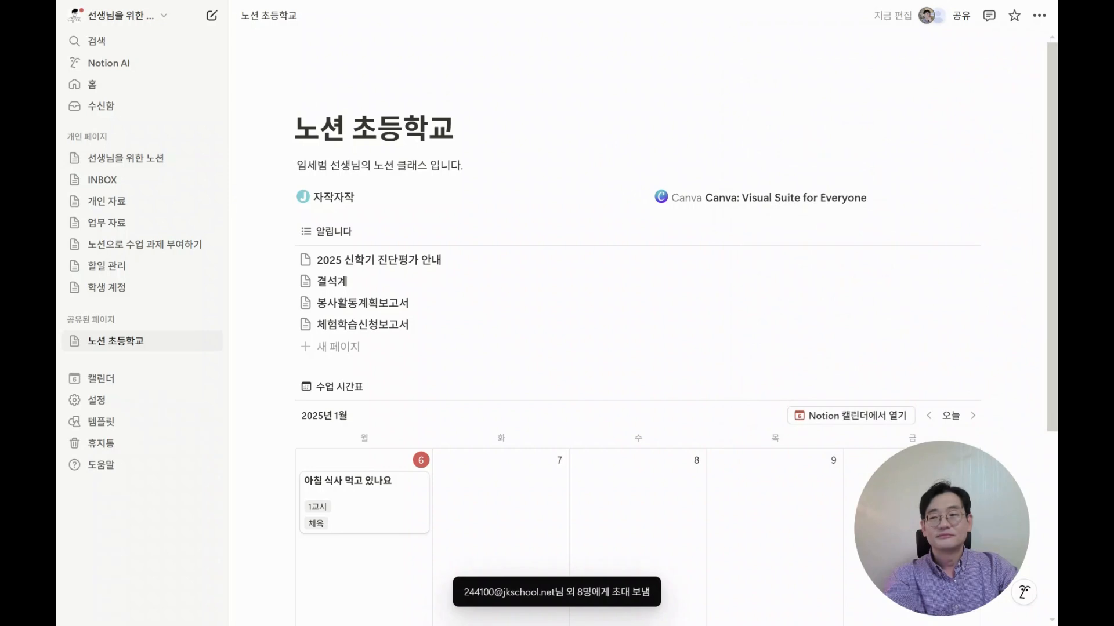
# Switch to the Chrome window, log in to Notion with the student's Google account, and join the 선생님을 위한 노션 workspace
pyautogui.hotkey('alt', 'Tab')
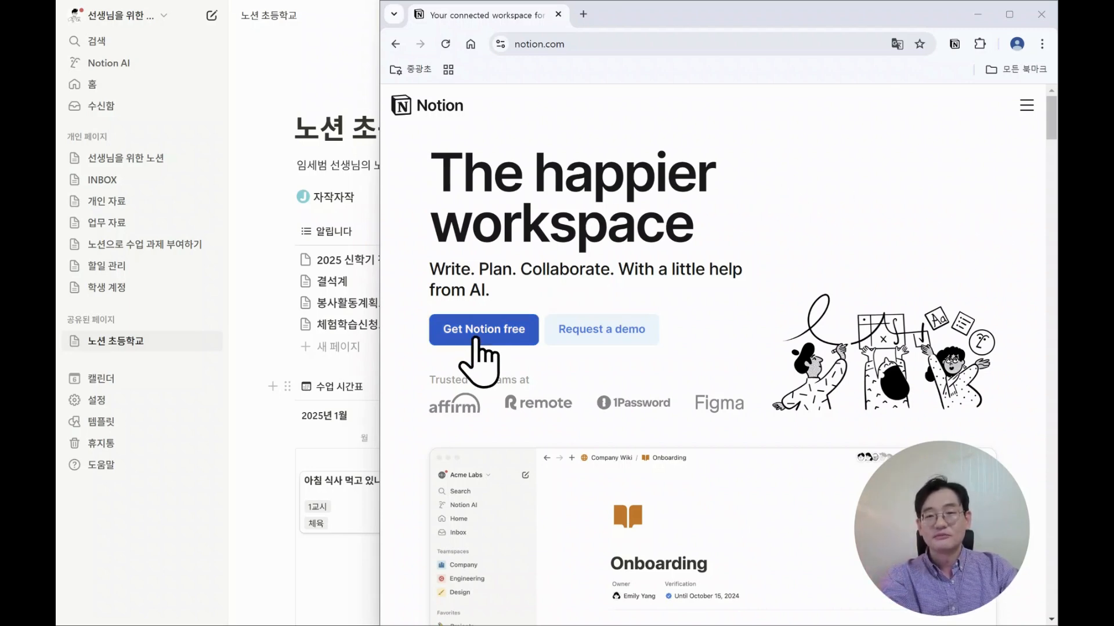
pyautogui.click(1027, 105)
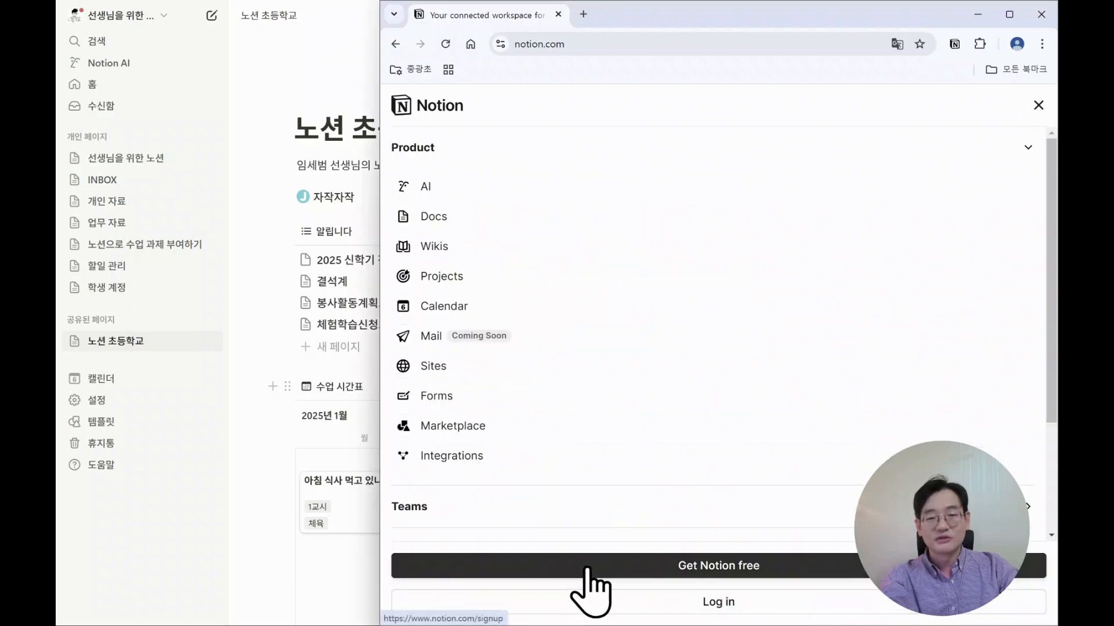
pyautogui.click(608, 603)
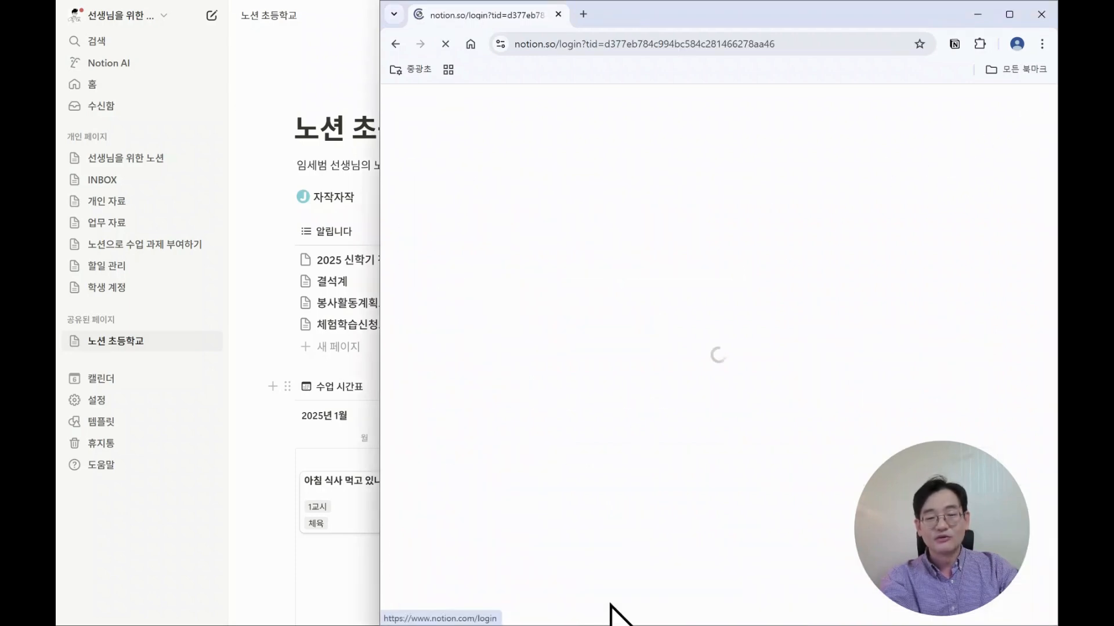
pyautogui.click(793, 288)
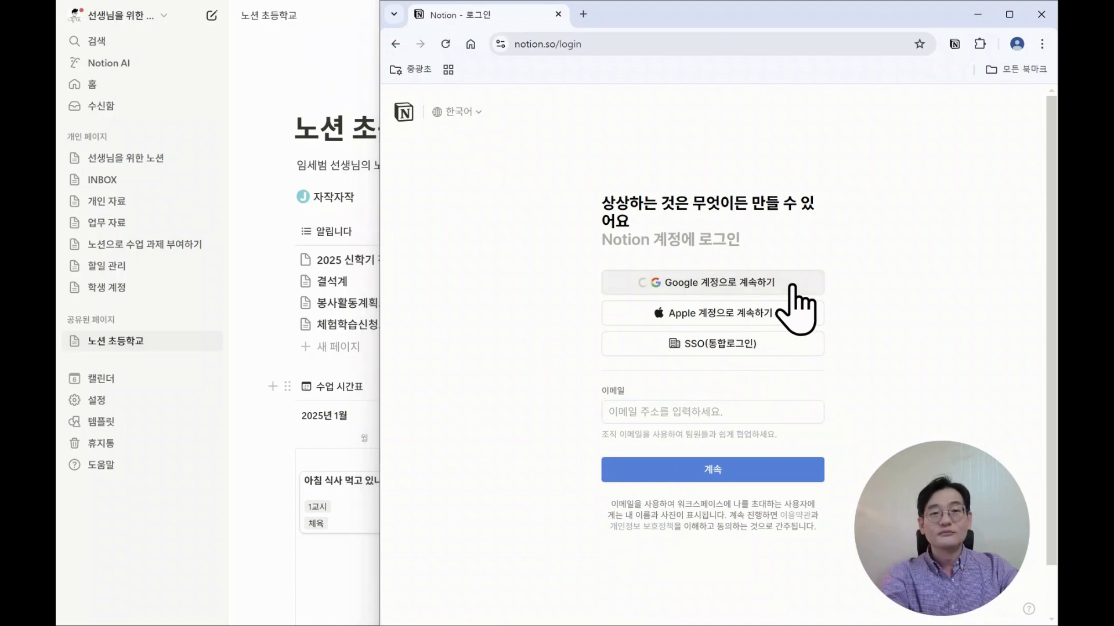
pyautogui.click(862, 169)
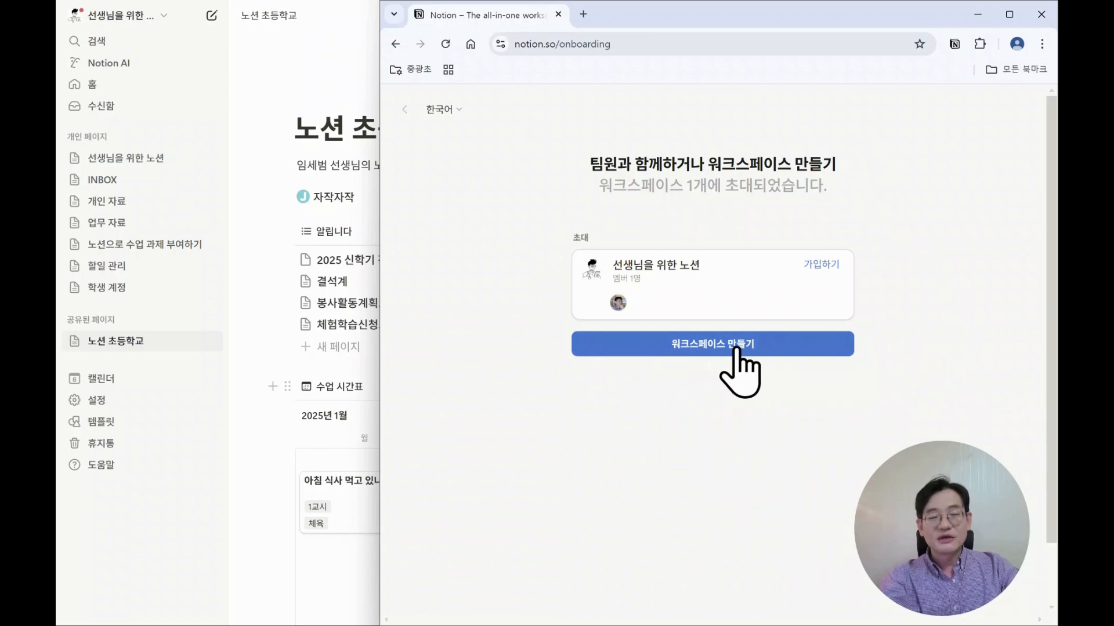
pyautogui.click(827, 268)
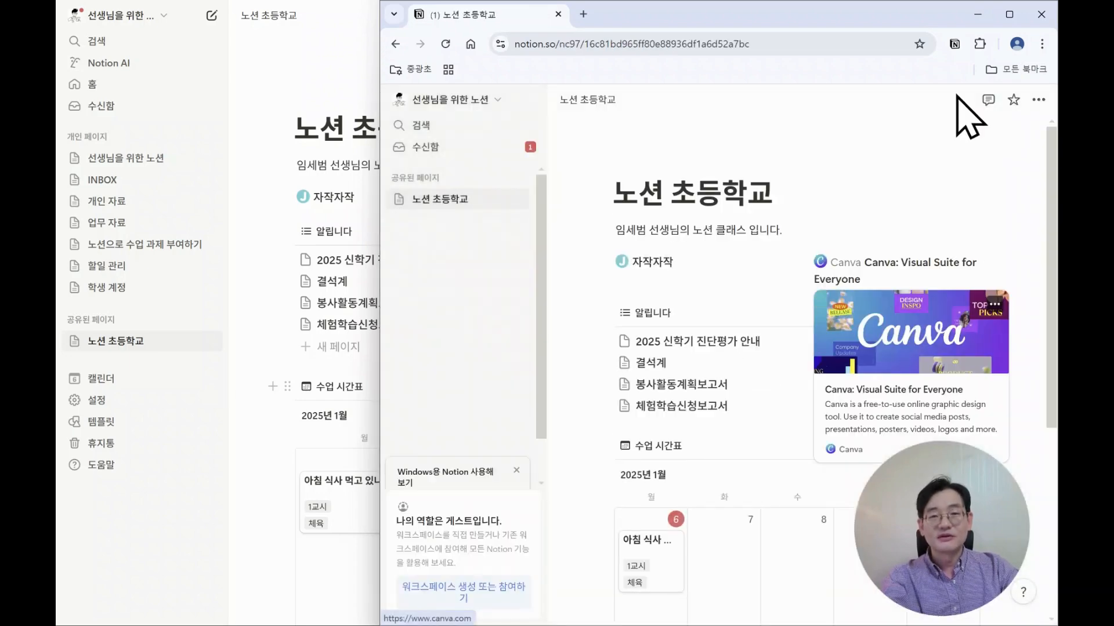
# Check the student's account and workspace membership, and dismiss the notice about the Windows Notion app
pyautogui.click(464, 99)
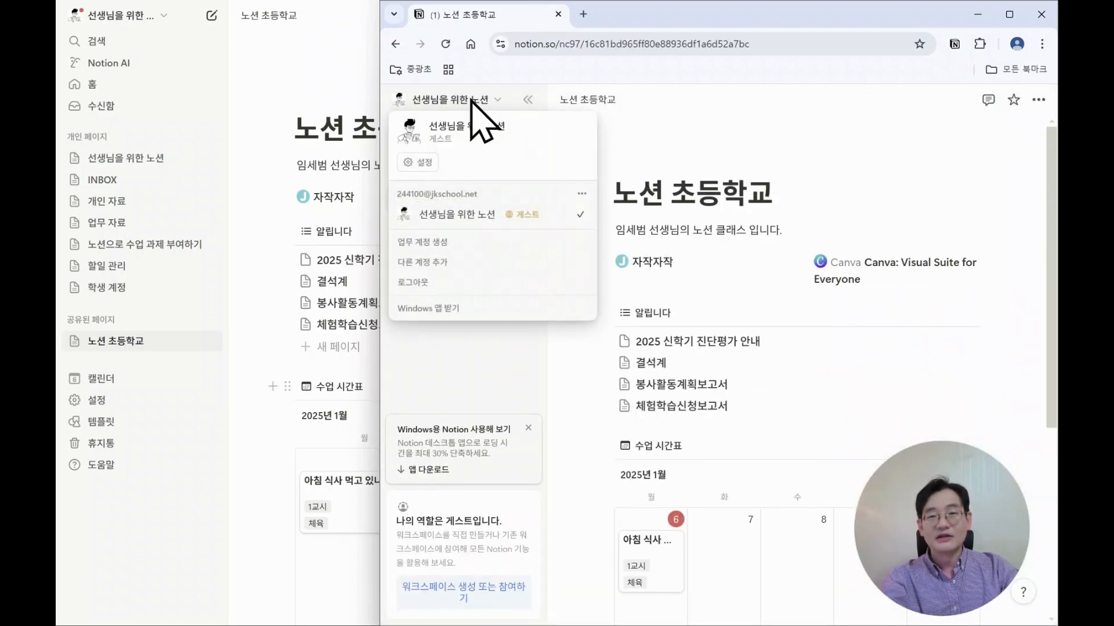
pyautogui.click(482, 214)
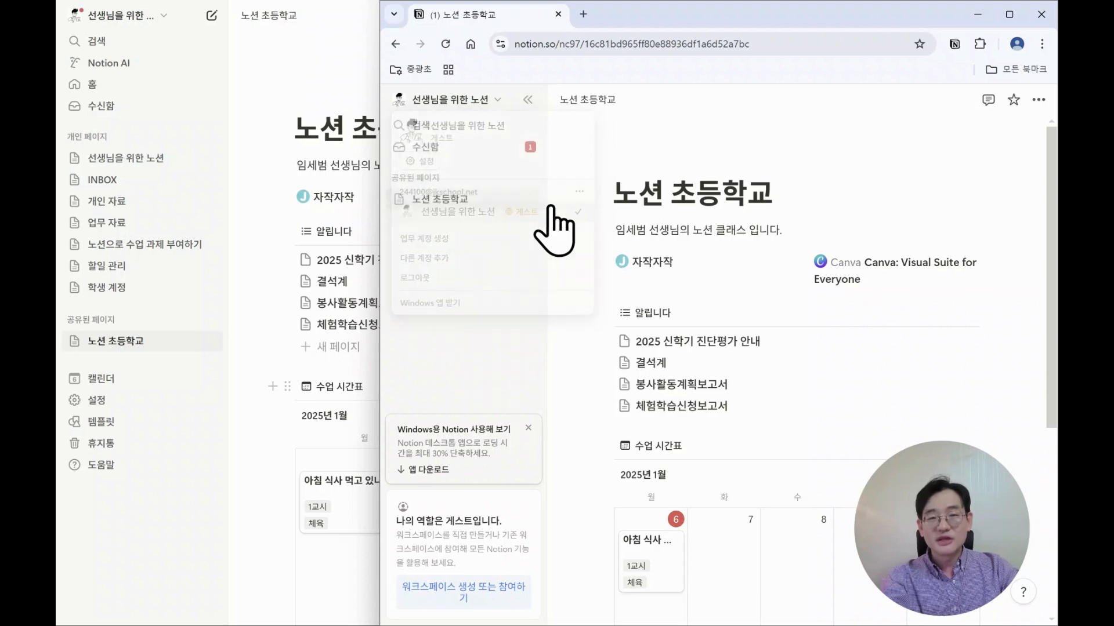
pyautogui.click(527, 429)
# Open the 아침 식사 먹고 있나요 lesson as the student and examine whether its 과제 제출 gallery offers adding a page
pyautogui.scroll(-3, 899, 354)
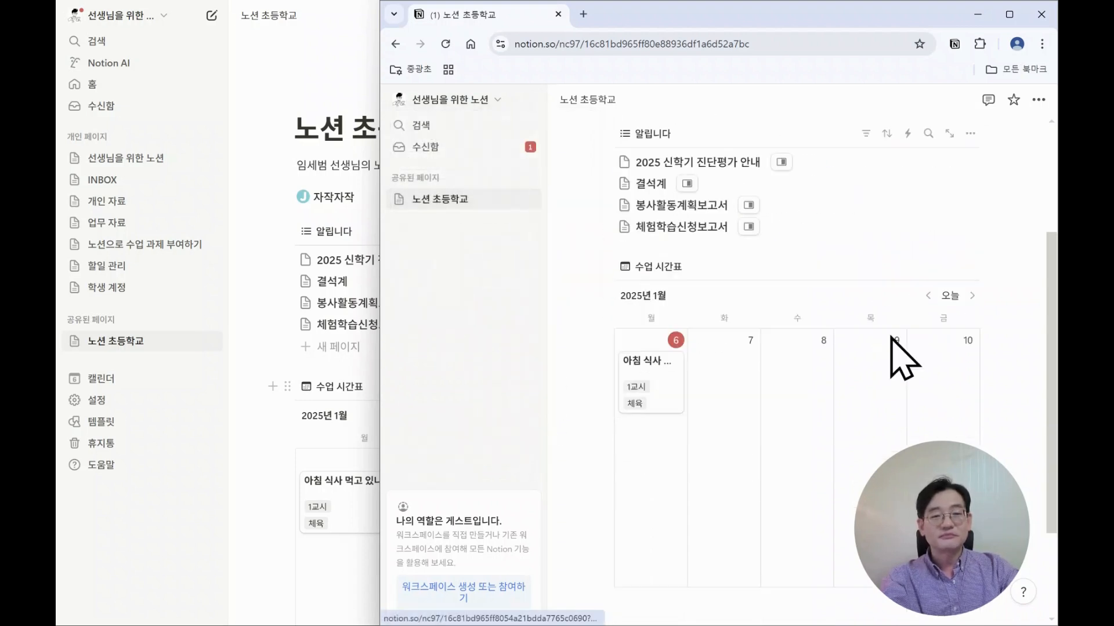
pyautogui.scroll(1, 890, 371)
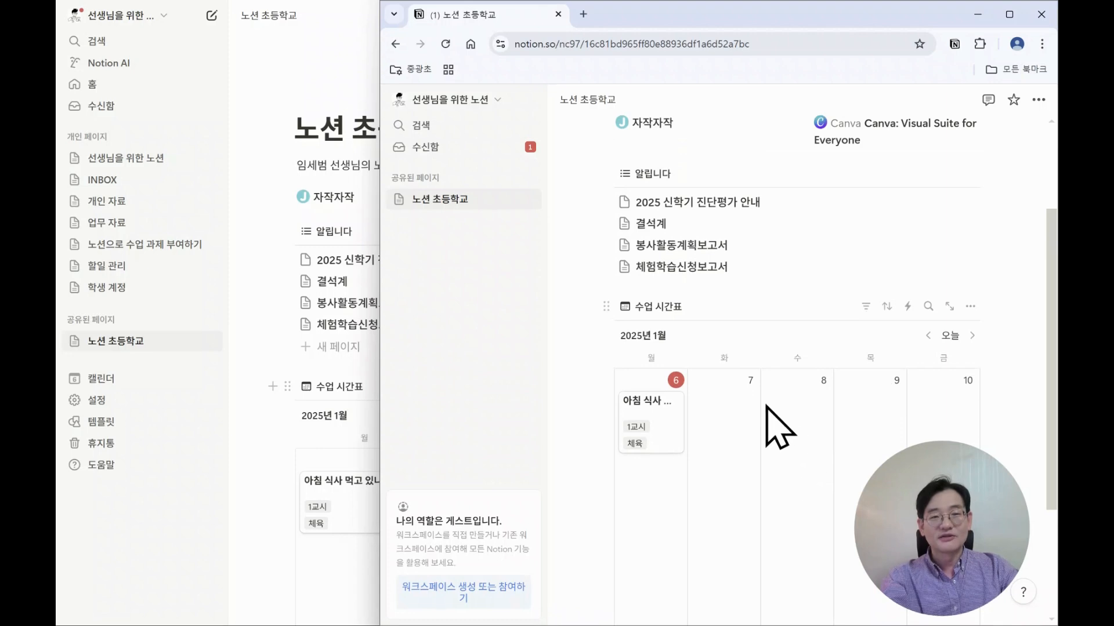
pyautogui.click(648, 403)
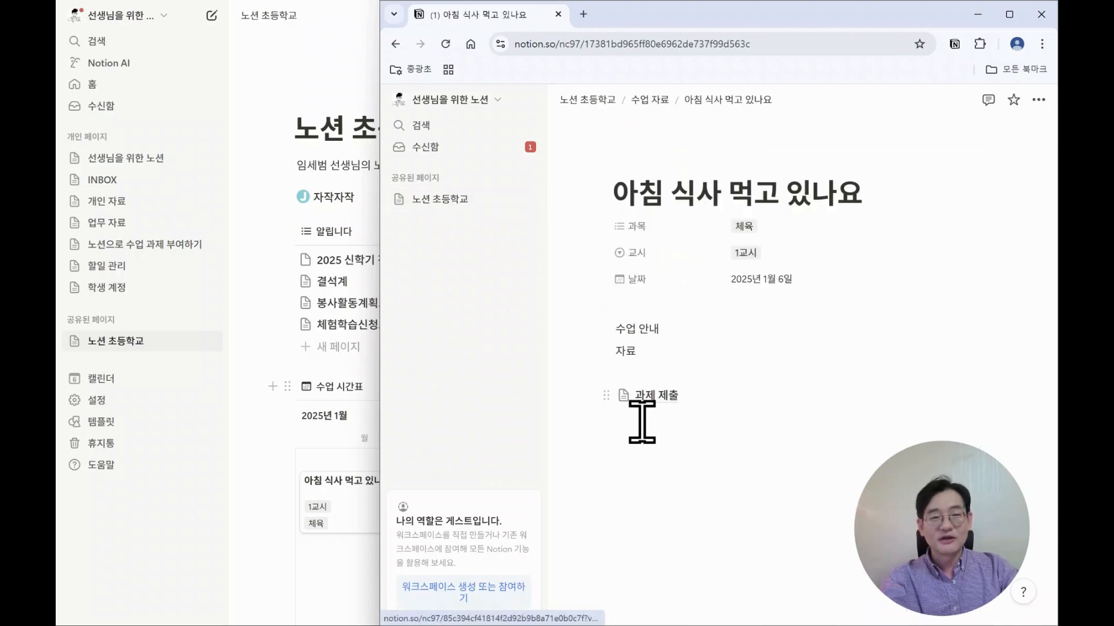
pyautogui.click(667, 399)
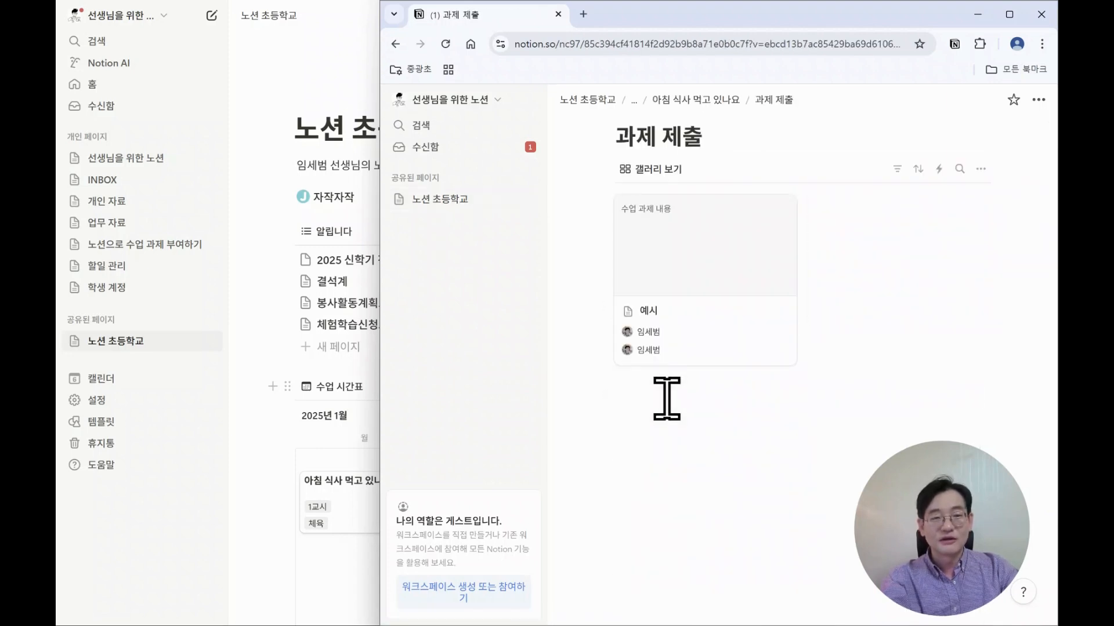
pyautogui.moveTo(819, 388); pyautogui.dragTo(818, 389)
pyautogui.moveTo(836, 217); pyautogui.dragTo(946, 356)
pyautogui.moveTo(837, 225); pyautogui.dragTo(954, 332)
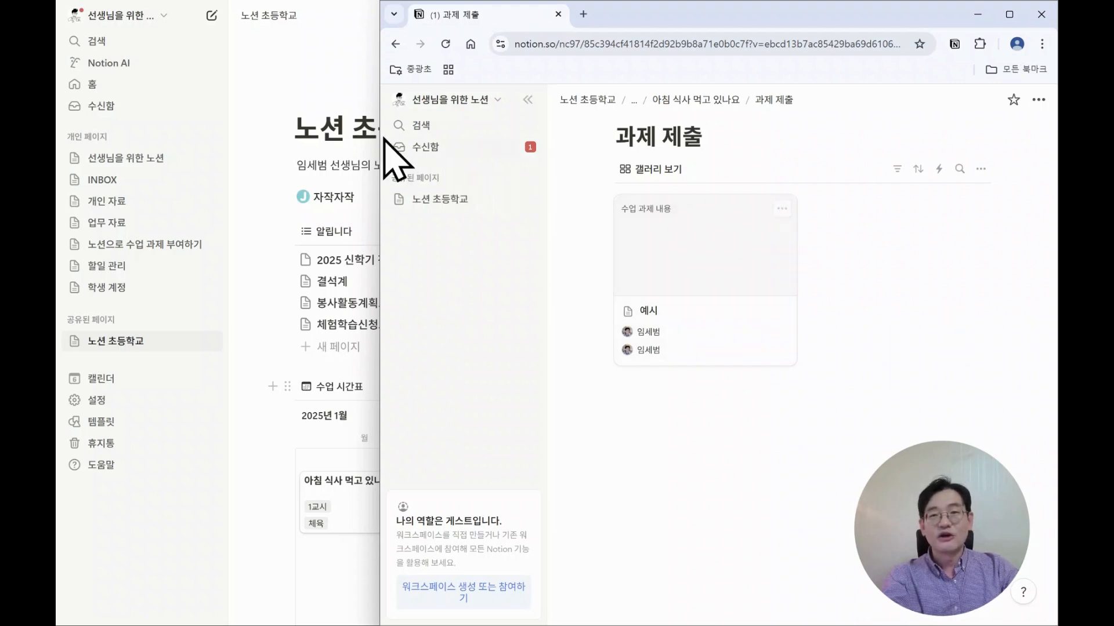
# Return to the teacher's Notion window and open the 과제 제출 database inside the 아침 식사 먹고 있나요 lesson
pyautogui.click(347, 127)
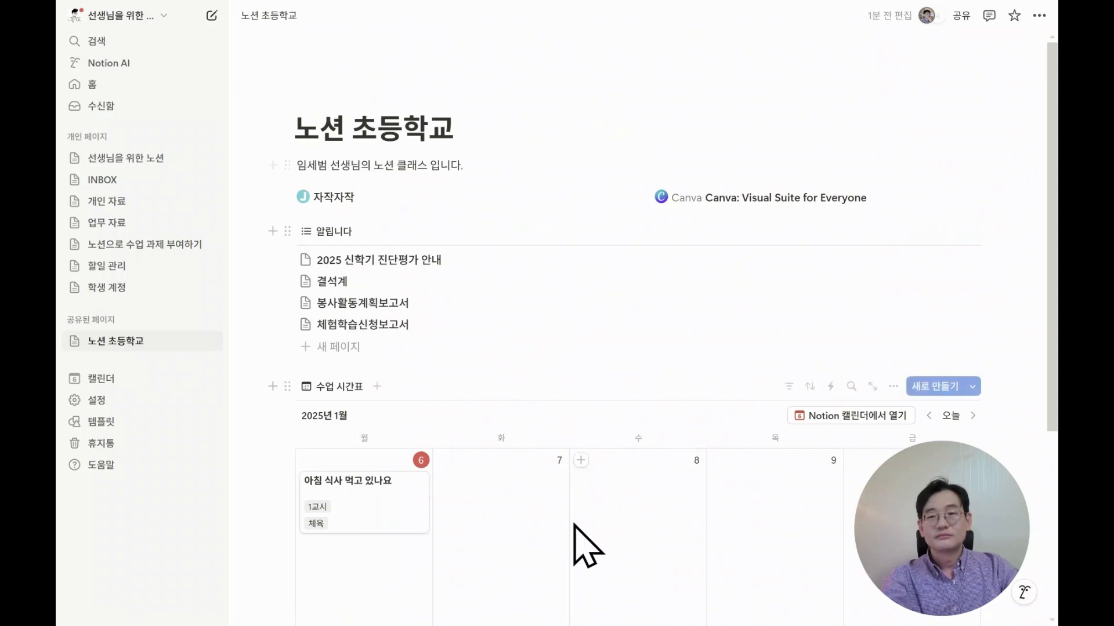
pyautogui.scroll(-2, 569, 500)
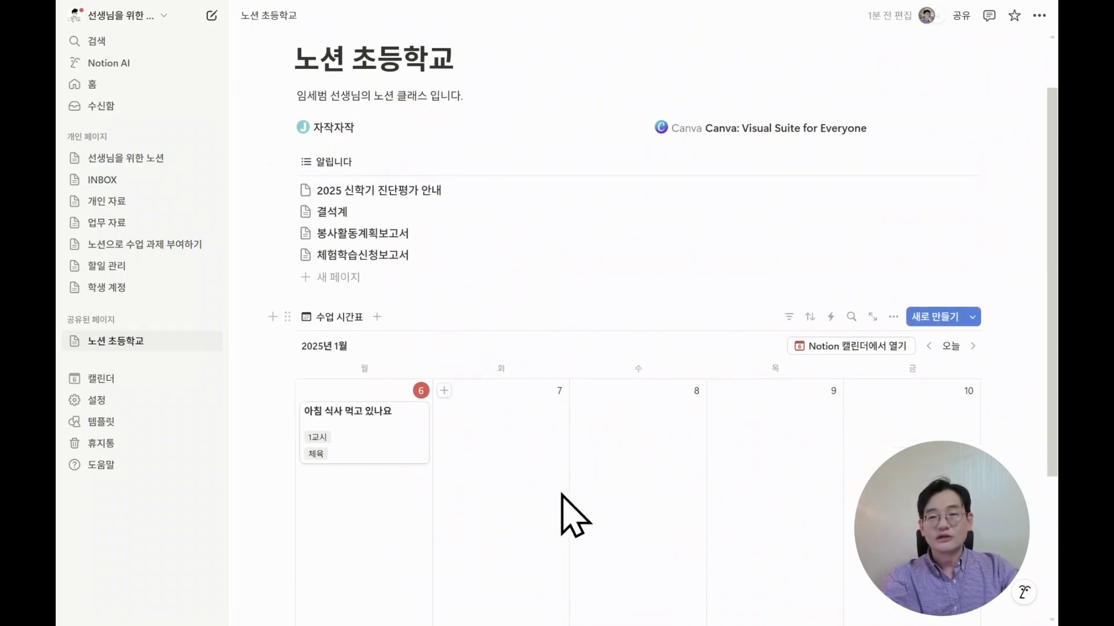
pyautogui.click(371, 437)
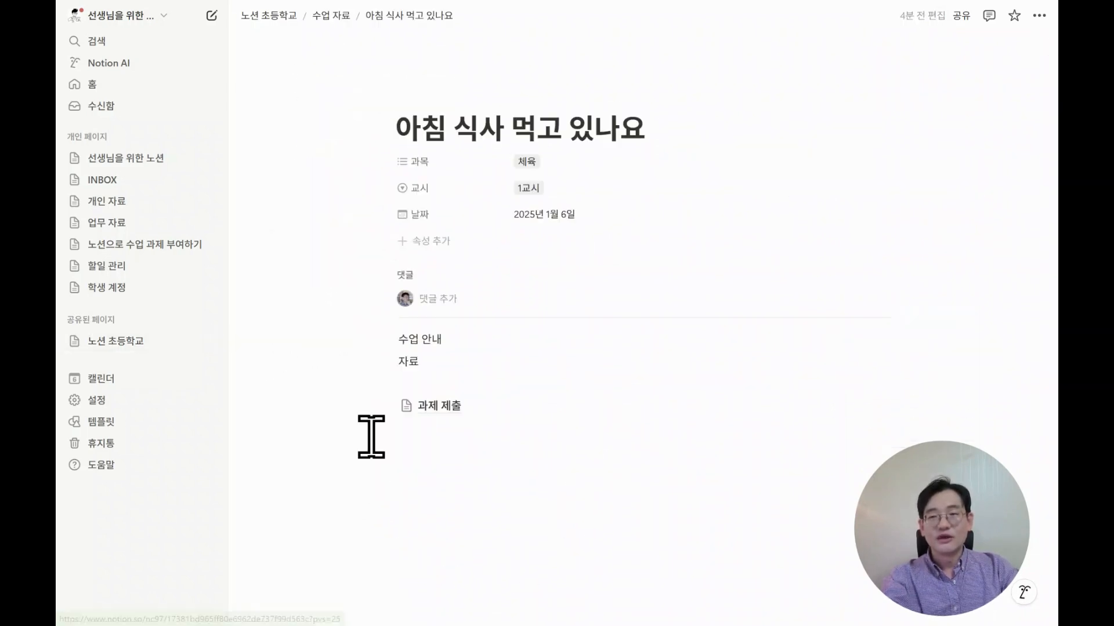
pyautogui.click(449, 411)
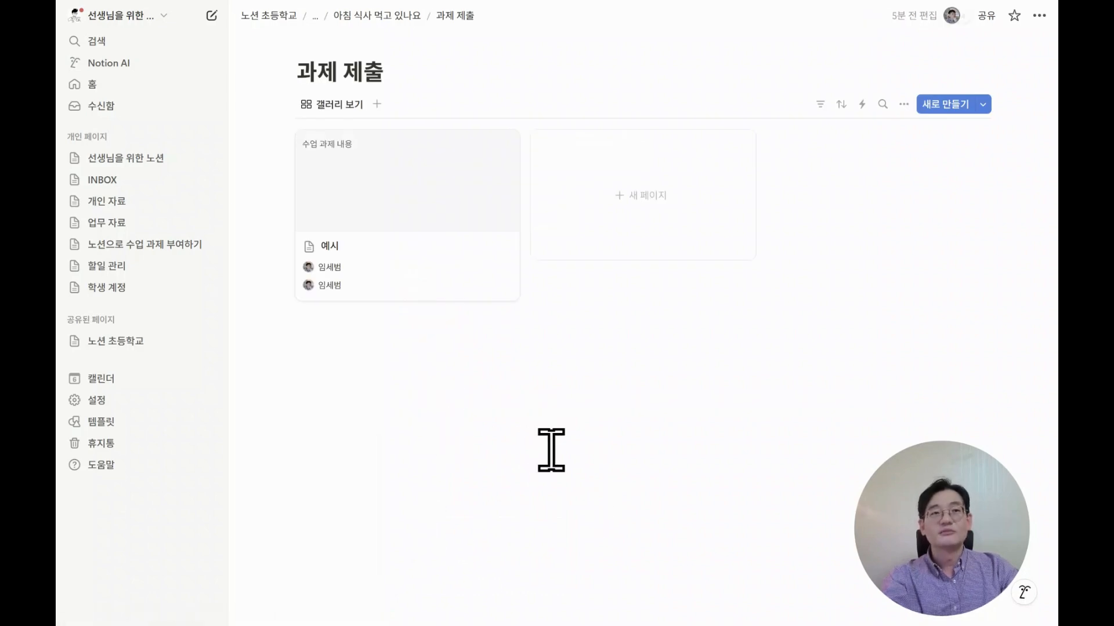
# Invite all copied student accounts to the 과제 제출 database with 내용 편집 허용 permission, and switch back to the student's Chrome window
pyautogui.click(987, 22)
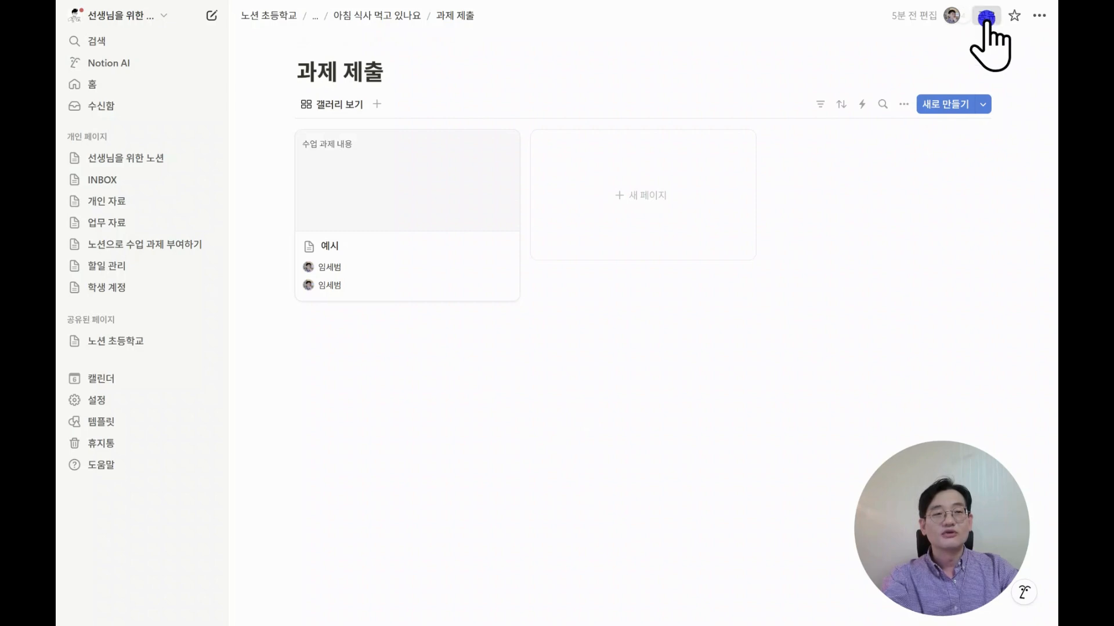
pyautogui.click(839, 81)
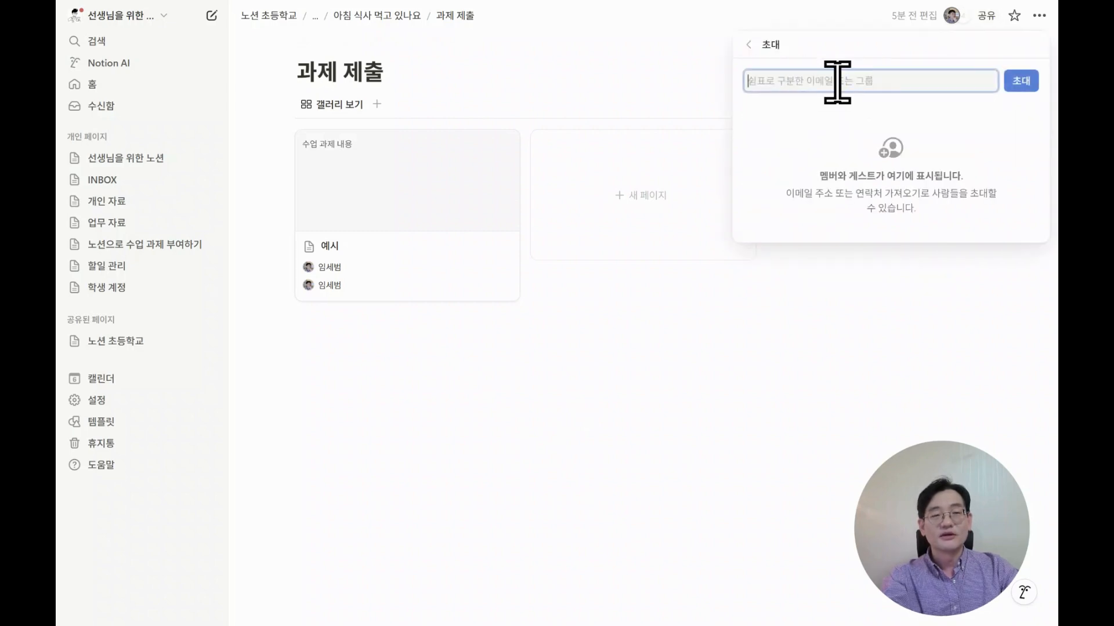
pyautogui.hotkey('ctrl', 'v')
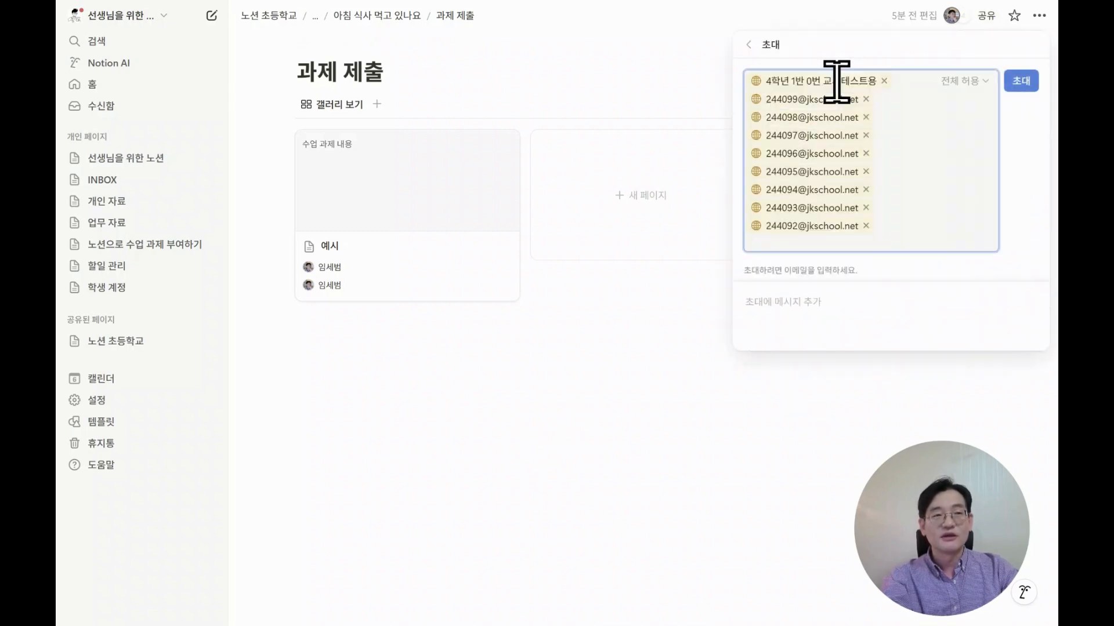
pyautogui.click(960, 81)
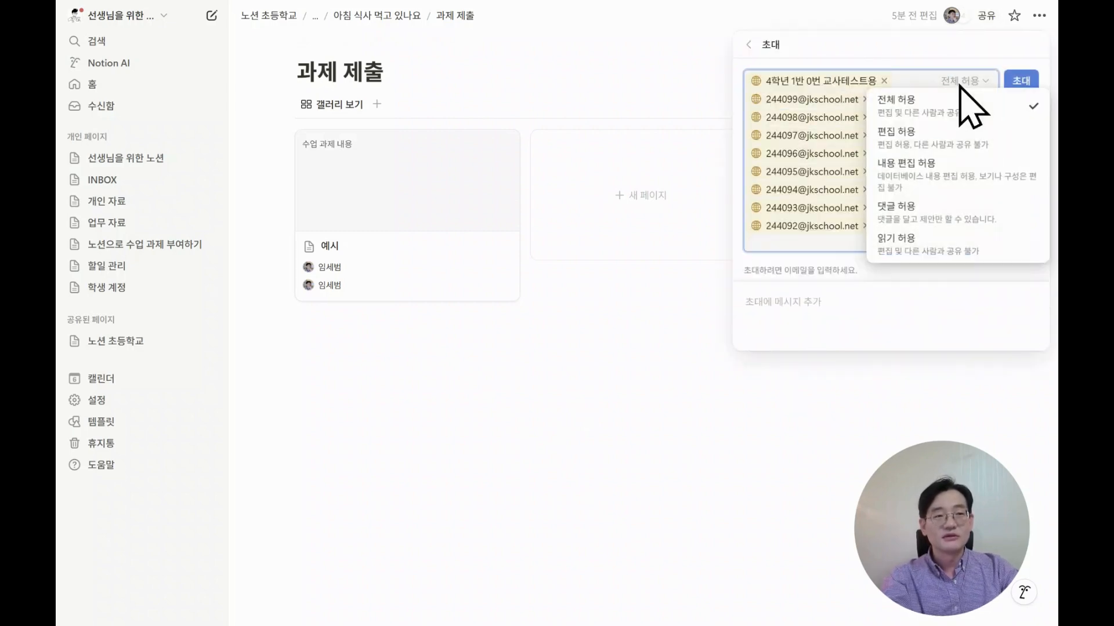
pyautogui.click(942, 194)
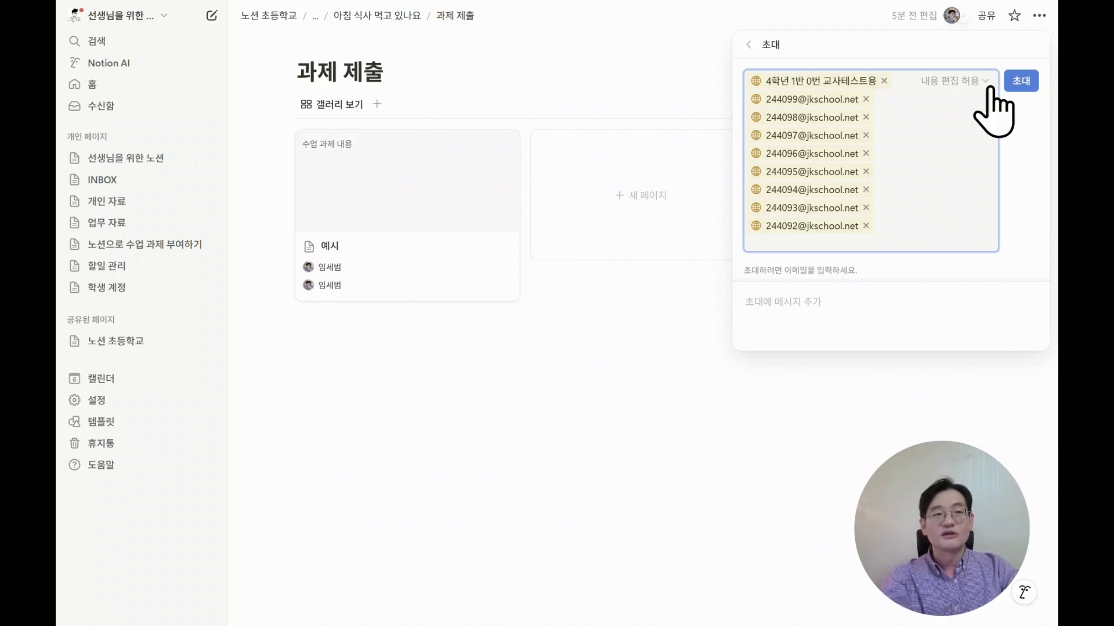
pyautogui.click(1021, 82)
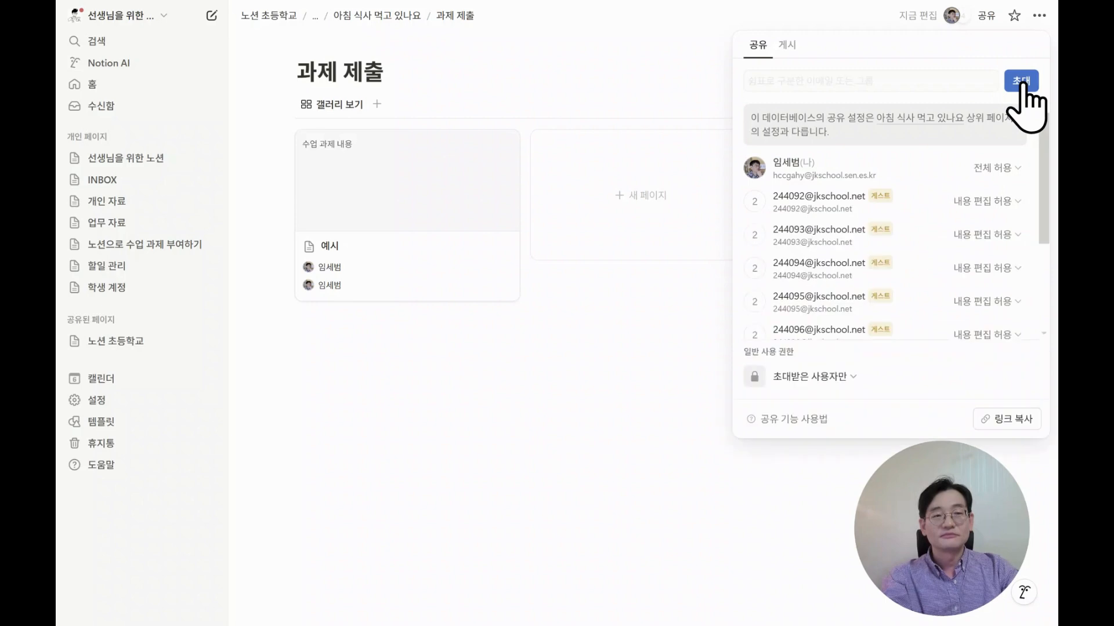
pyautogui.click(631, 374)
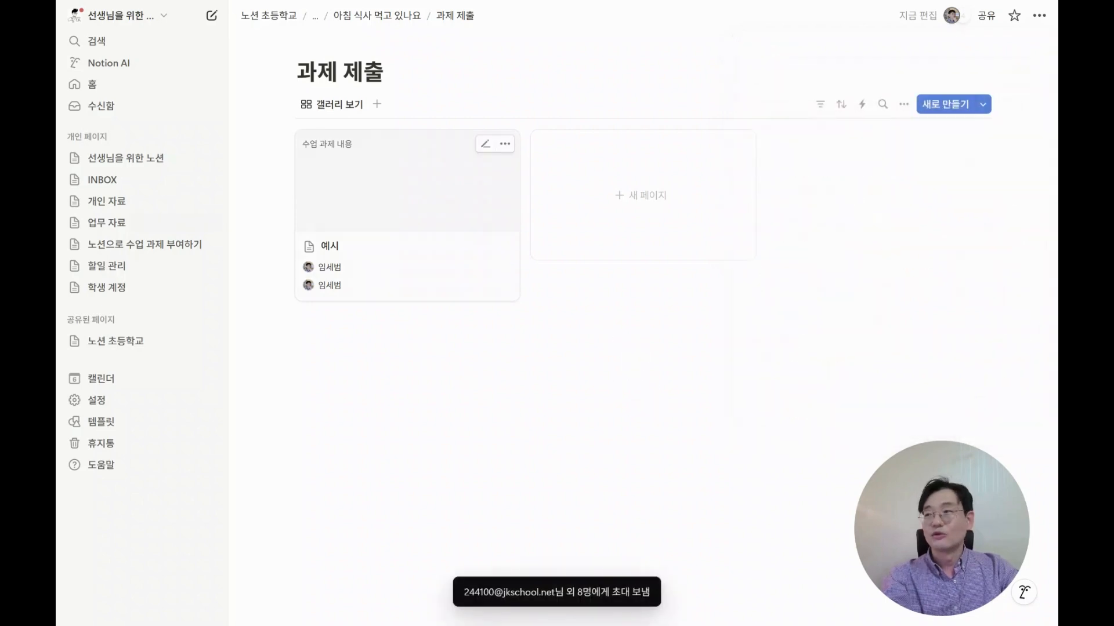
pyautogui.hotkey('alt', 'Tab')
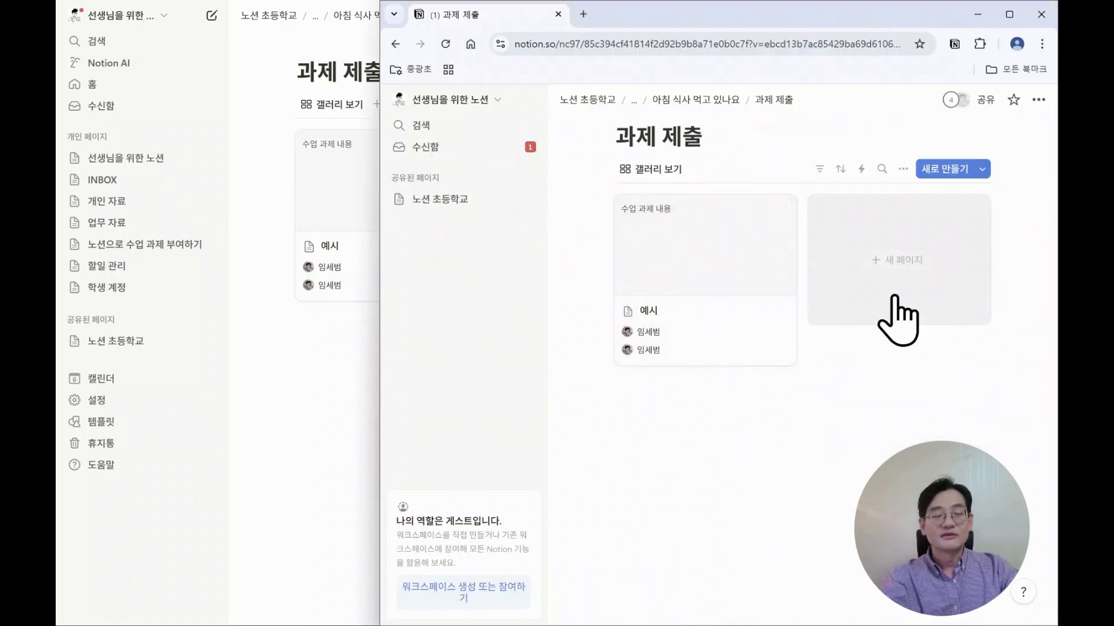
# Add a new page to the 과제 제출 gallery as the student and title it 나는 안먹어요
pyautogui.click(909, 268)
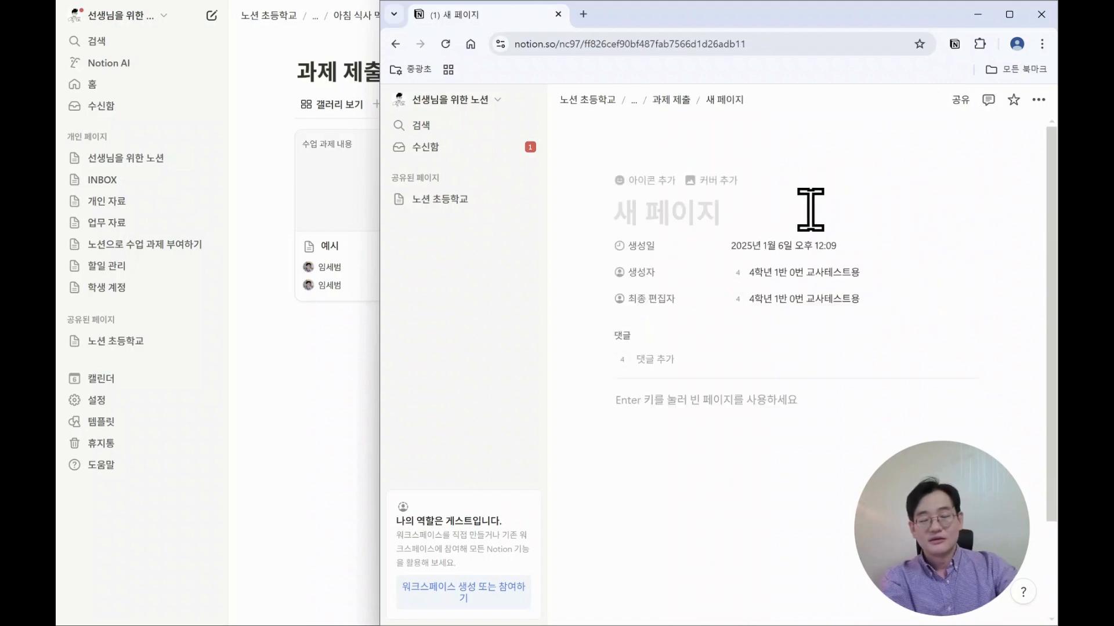
pyautogui.write('sksms')
pyautogui.press('BackSpace')
pyautogui.press('BackSpace')
pyautogui.press('BackSpace')
pyautogui.press('BackSpace')
pyautogui.press('BackSpace')
pyautogui.write('나는 안')
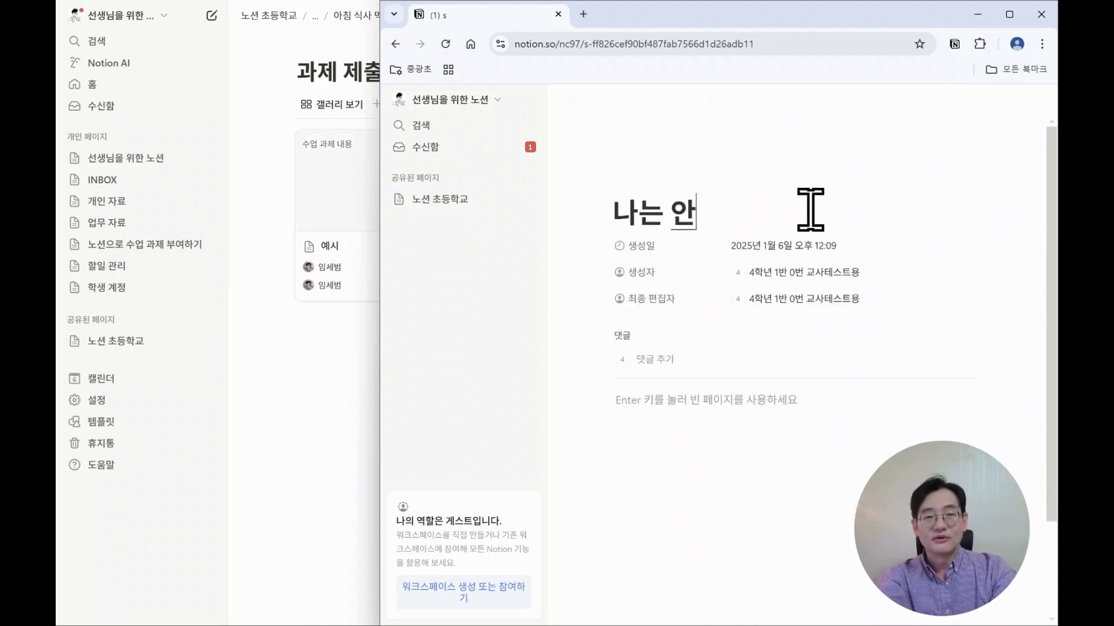
pyautogui.write('먹어요')
pyautogui.press('Return')
# Write the submission body in two lines: "아침에 늦잠을 자서 잘 못 먹습니다." and "그래도 챙겨 먹고 싶어요."
pyautogui.write('아')
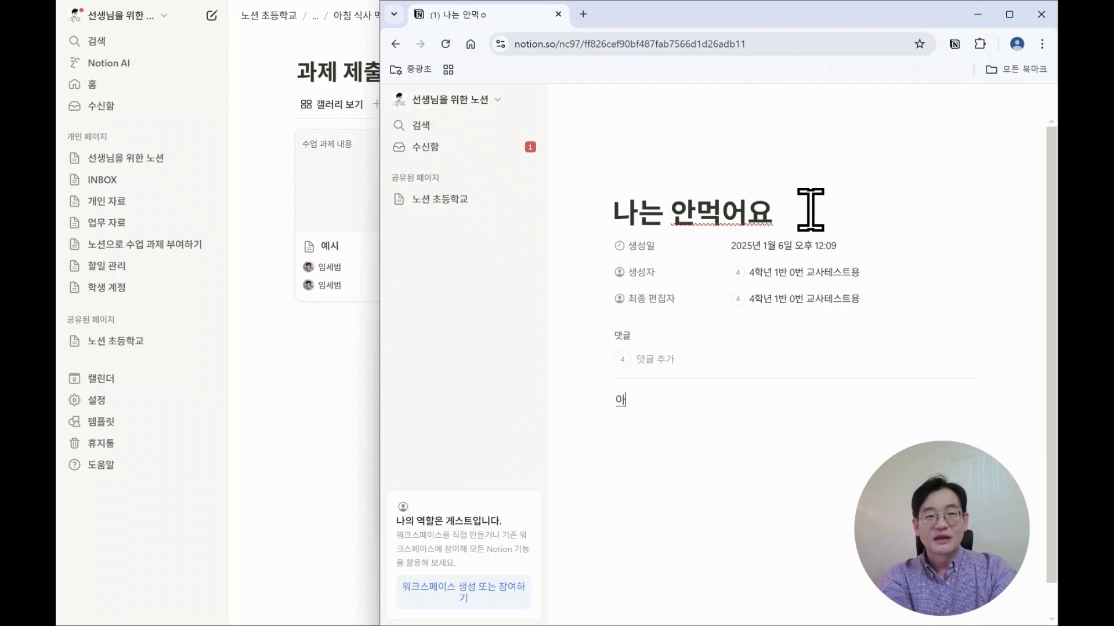
pyautogui.write('침에 늦잠을 자서 ㅈ')
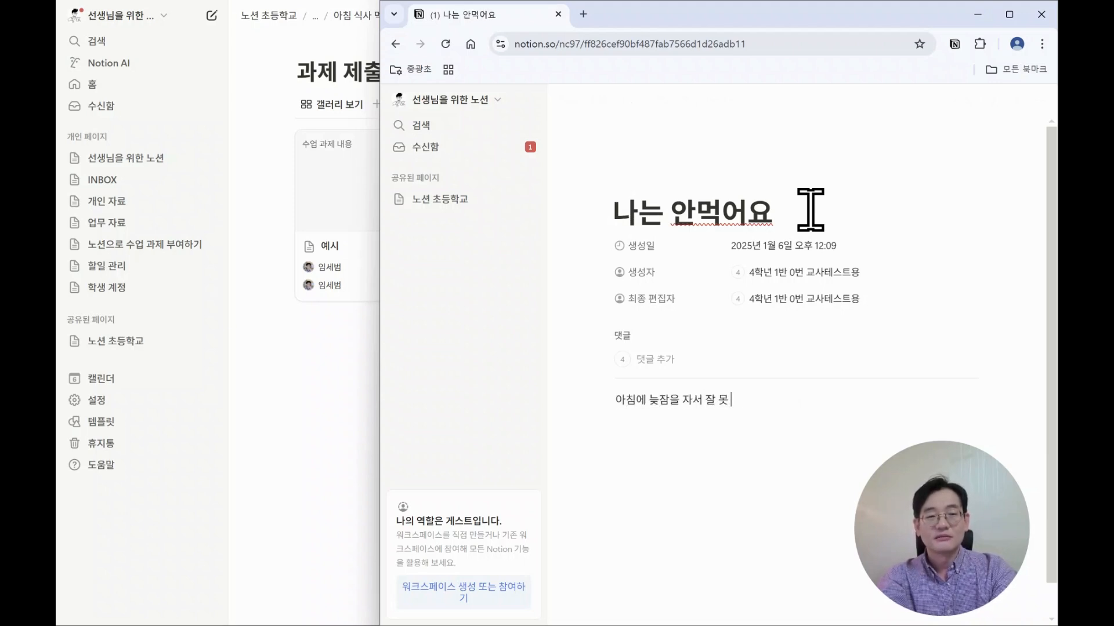
pyautogui.write('잘 못 먹습니다.')
pyautogui.press('Return')
pyautogui.write('그래도 ㅊ')
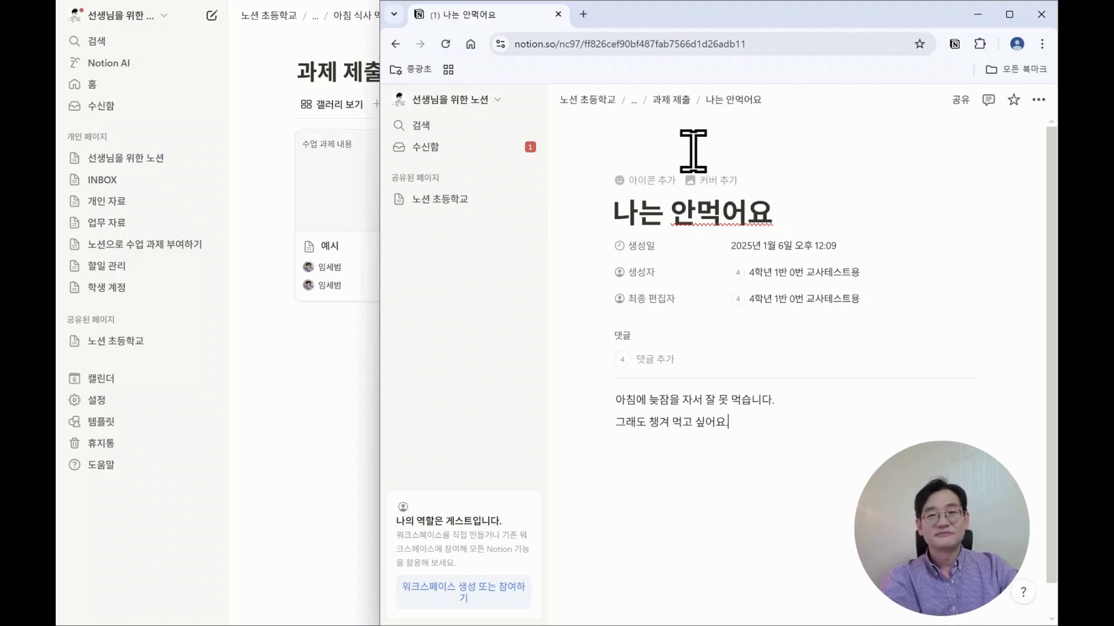
# Open the 나는 안먹어요 submission in the teacher's Notion window and post the page comment "아침을 못 먹는다니 건강이 공부를 위해 챙겨먹어보면 어떨까?"
pyautogui.click(340, 391)
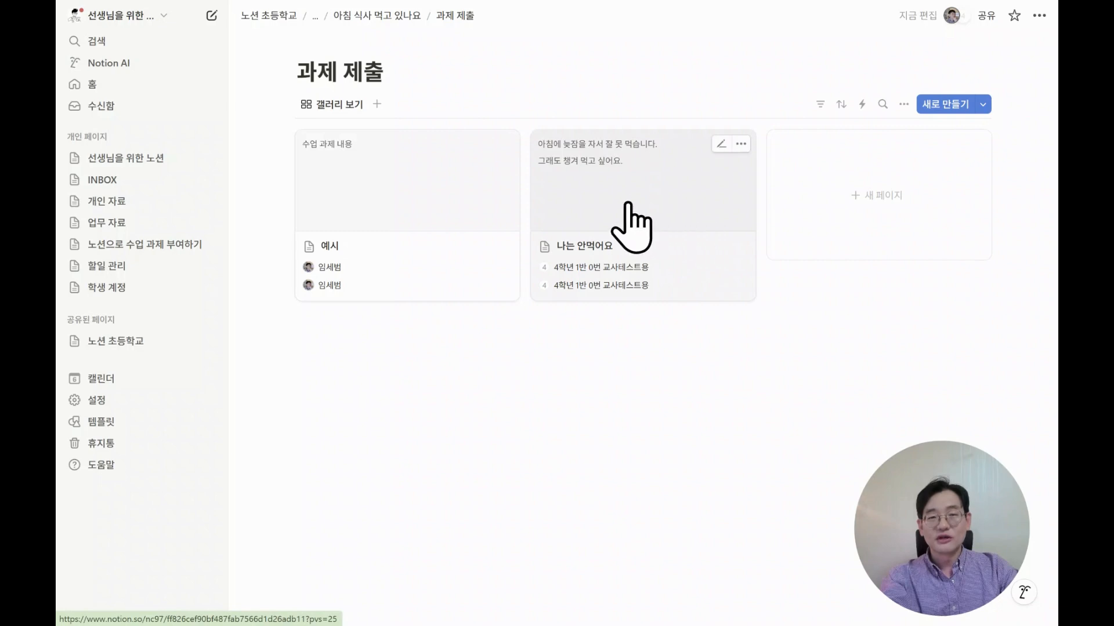
pyautogui.click(646, 209)
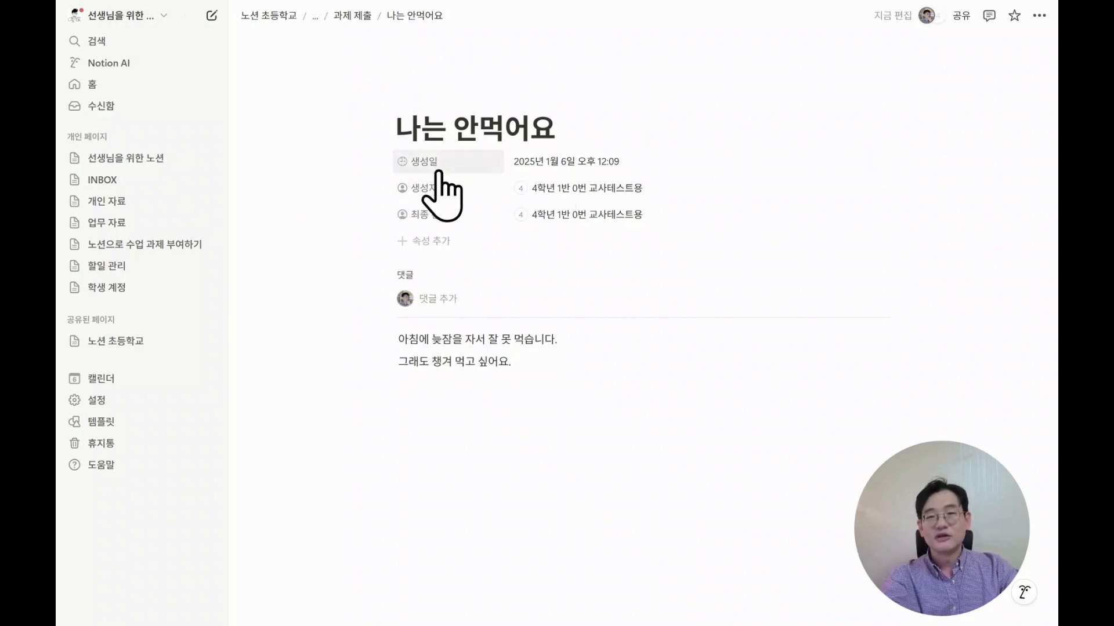
pyautogui.click(439, 300)
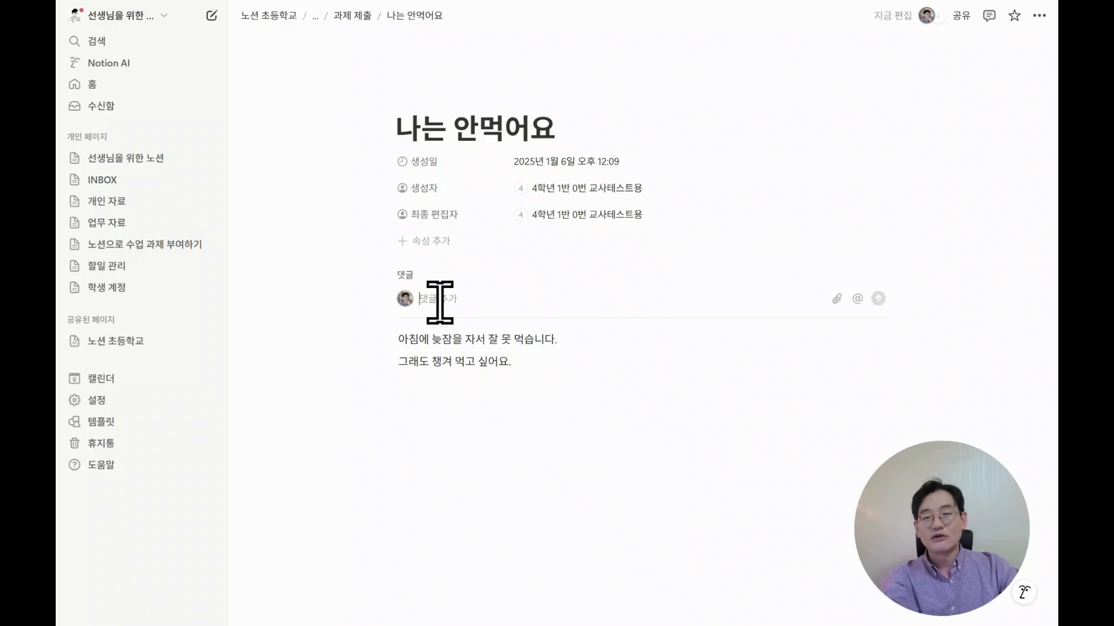
pyautogui.write('아침을 못 먹는다니 건강이 공부를 위해 챙겨먹어보면 어떨까?')
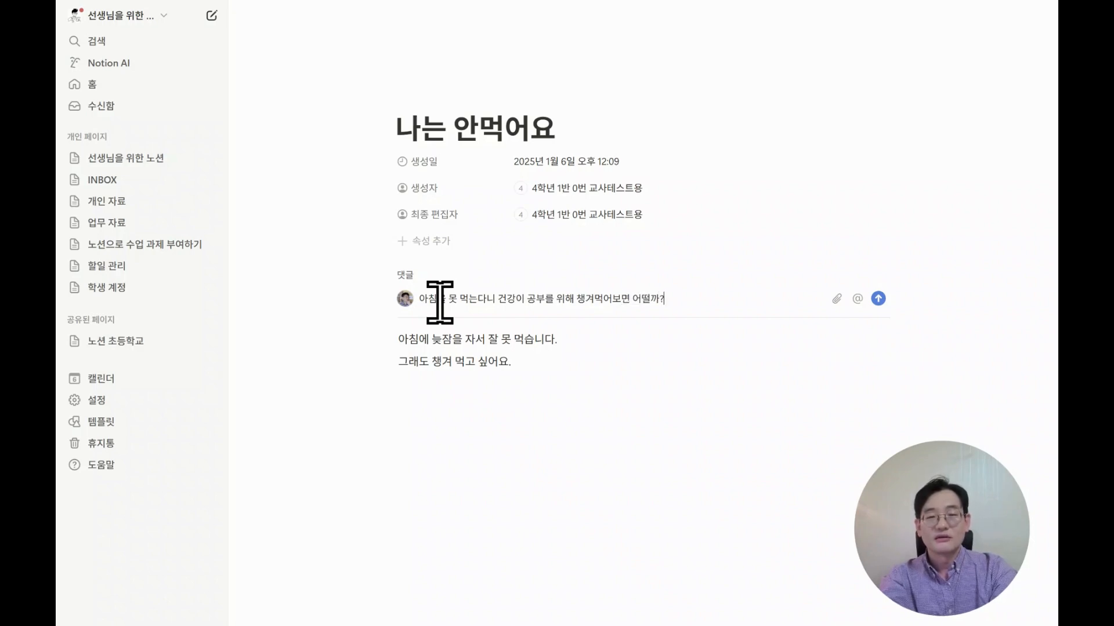
pyautogui.press('Return')
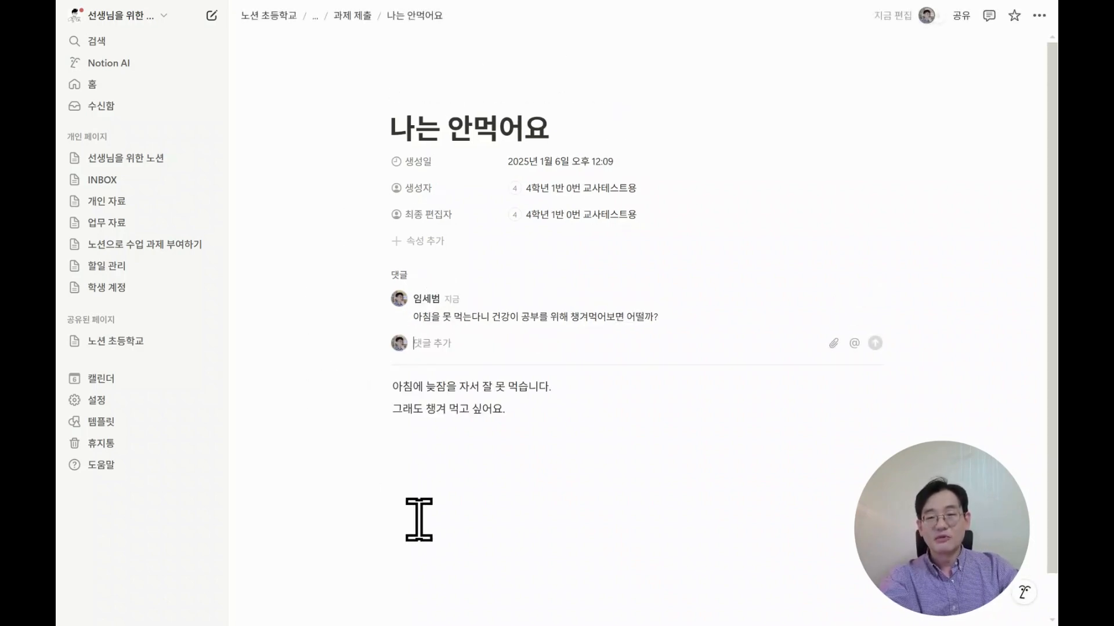
pyautogui.click(596, 392)
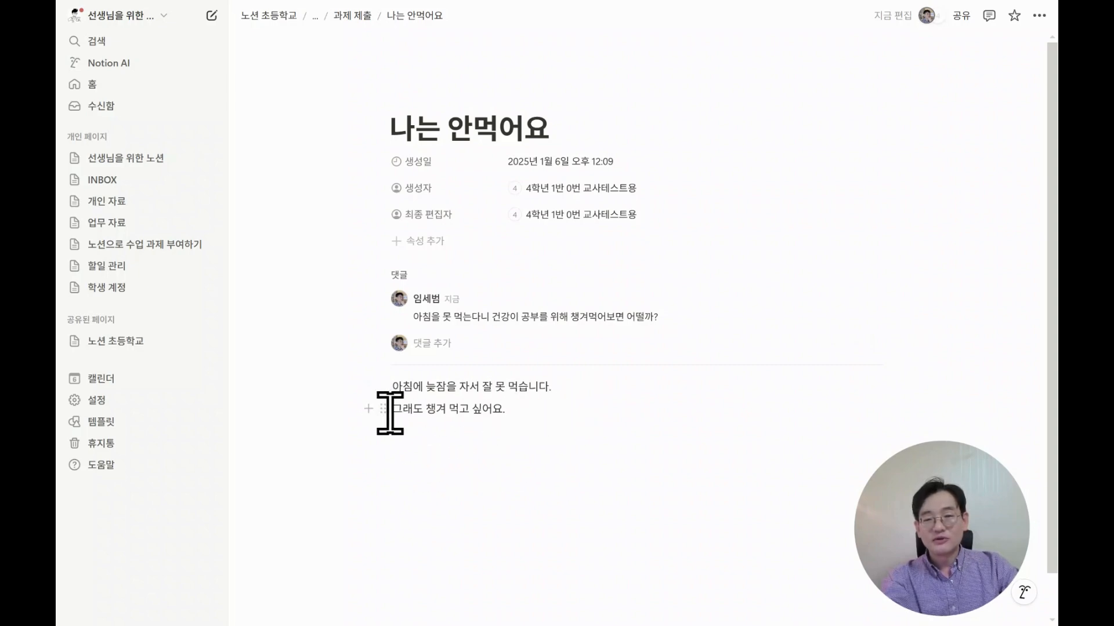
# Attach the comment "왜 못 먹는지 이유도 추가하면 어떨까?" to the sentence "그래도 챙겨 먹고 싶어요."
pyautogui.moveTo(391, 410); pyautogui.dragTo(517, 409)
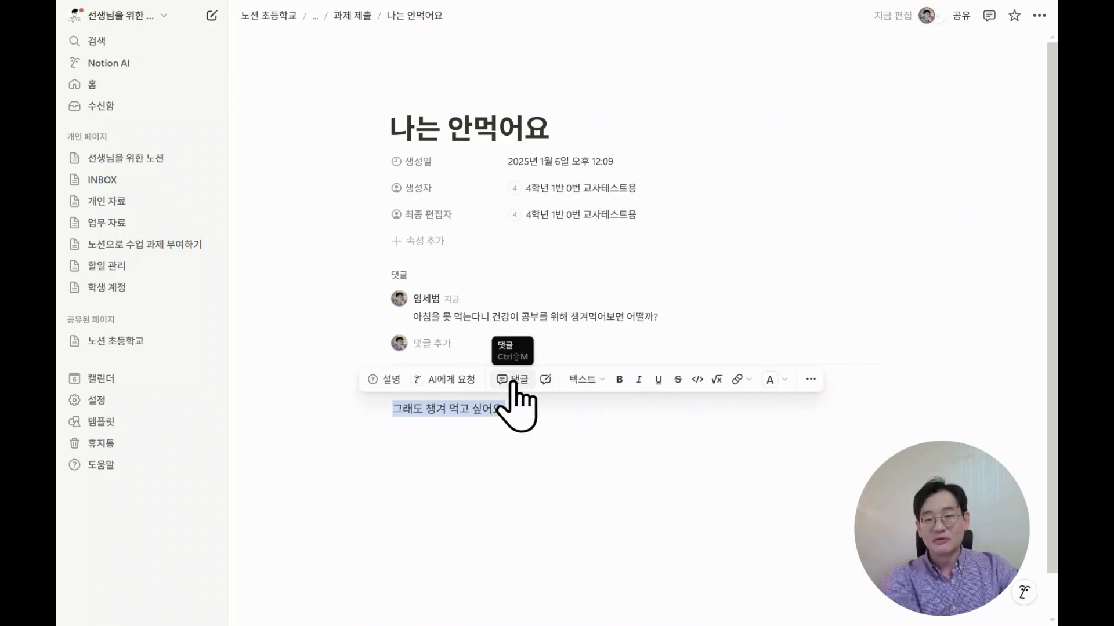
pyautogui.click(515, 379)
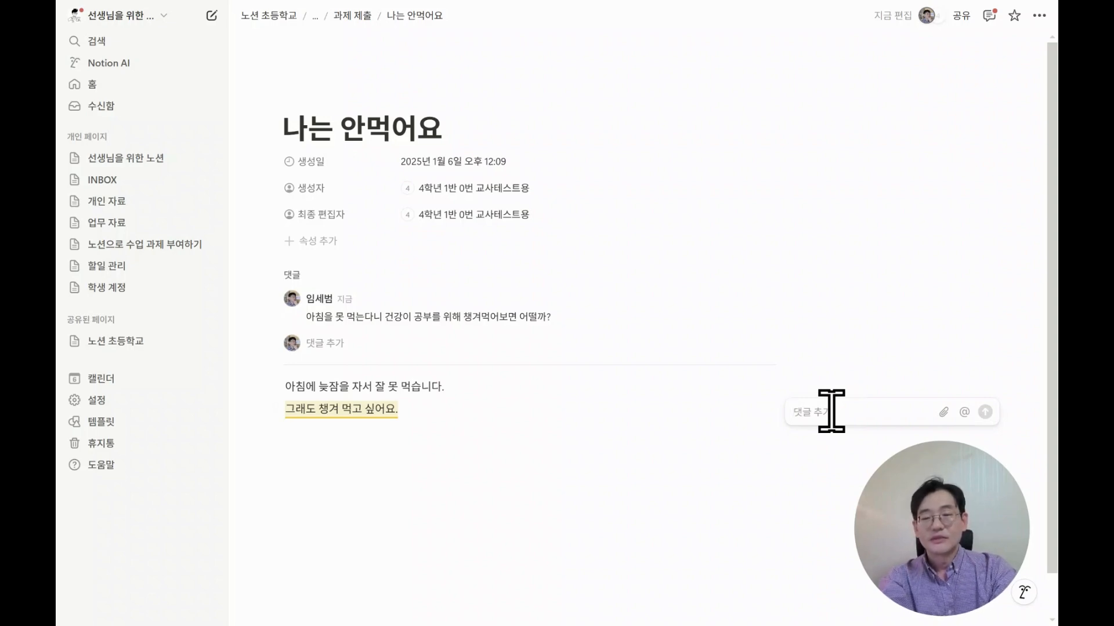
pyautogui.write('왜 목')
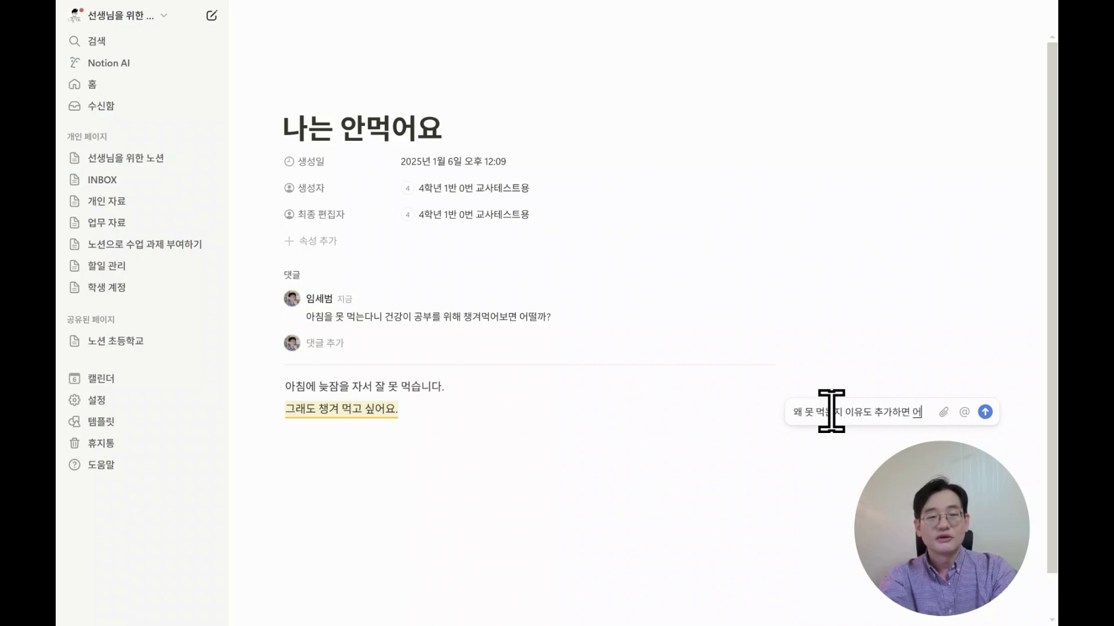
pyautogui.write('떨까')
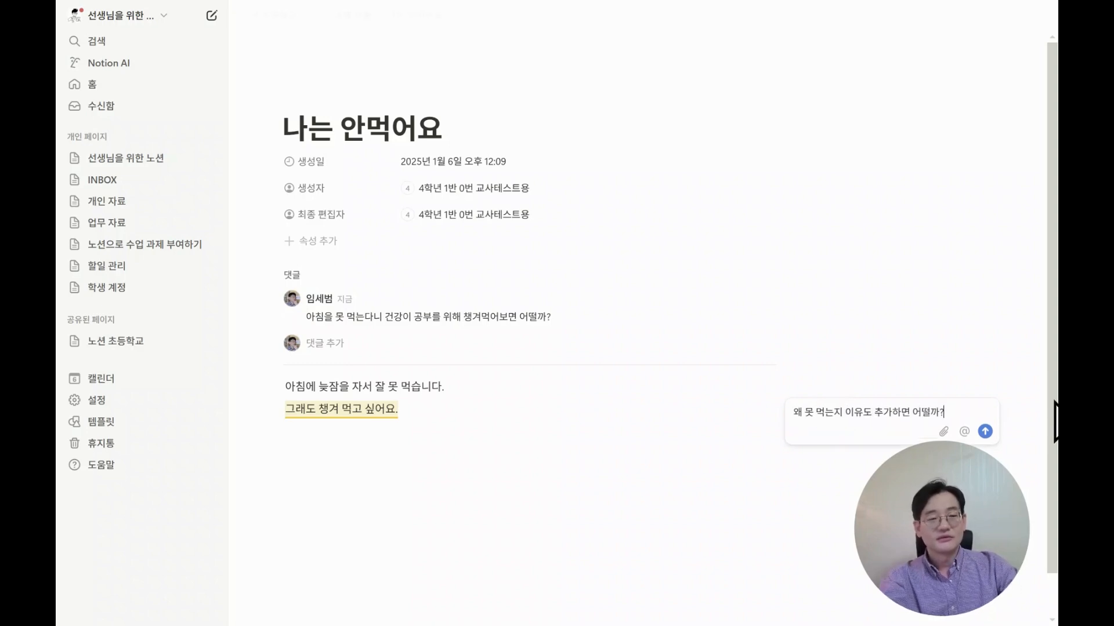
pyautogui.click(984, 433)
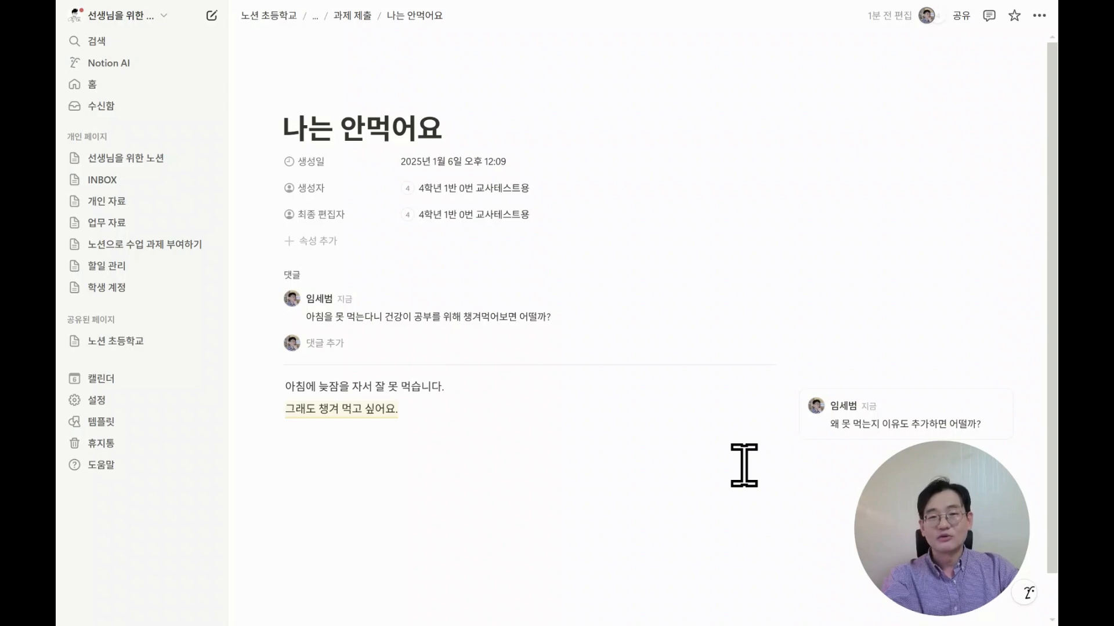
# Switch to the student's Chrome window, read the teacher's comment on the second body line, and resolve it
pyautogui.hotkey('alt', 'Tab')
pyautogui.scroll(-2, 765, 580)
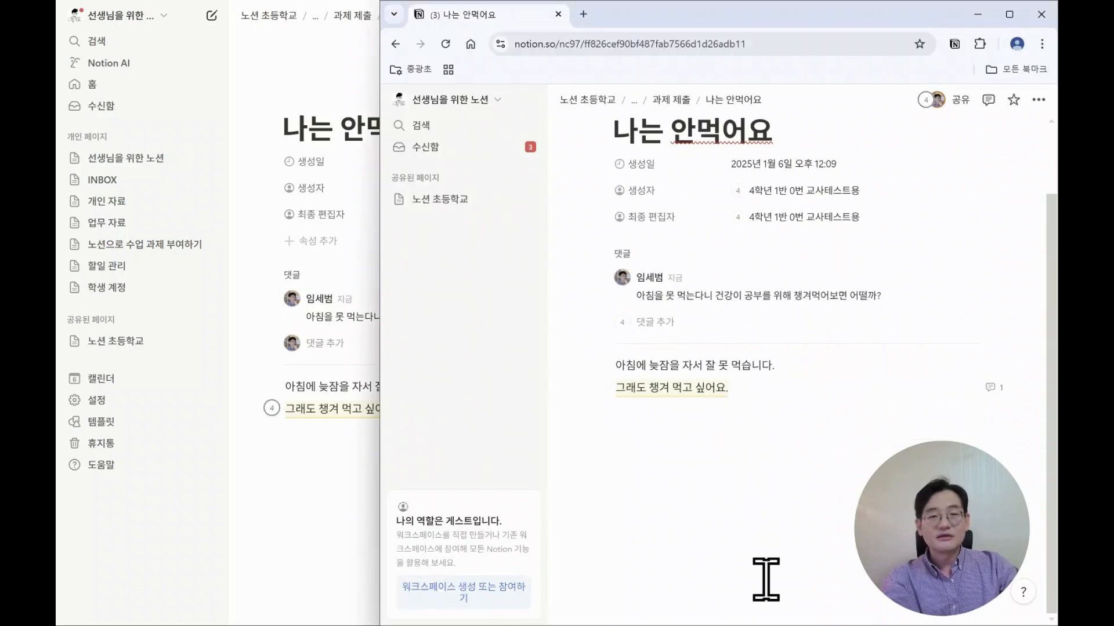
pyautogui.click(994, 388)
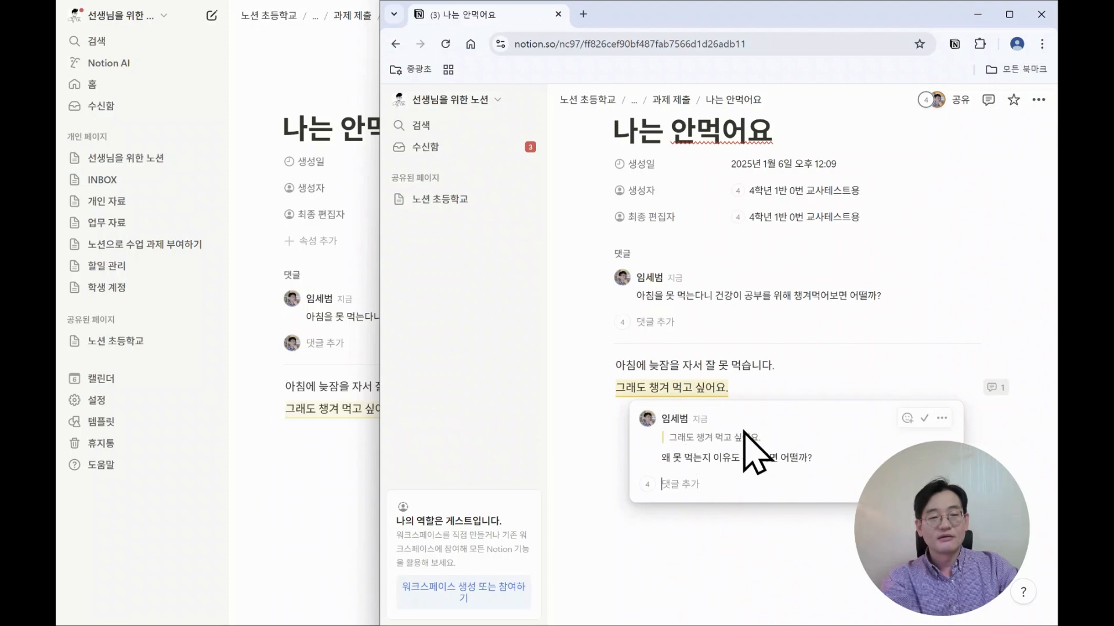
pyautogui.click(924, 418)
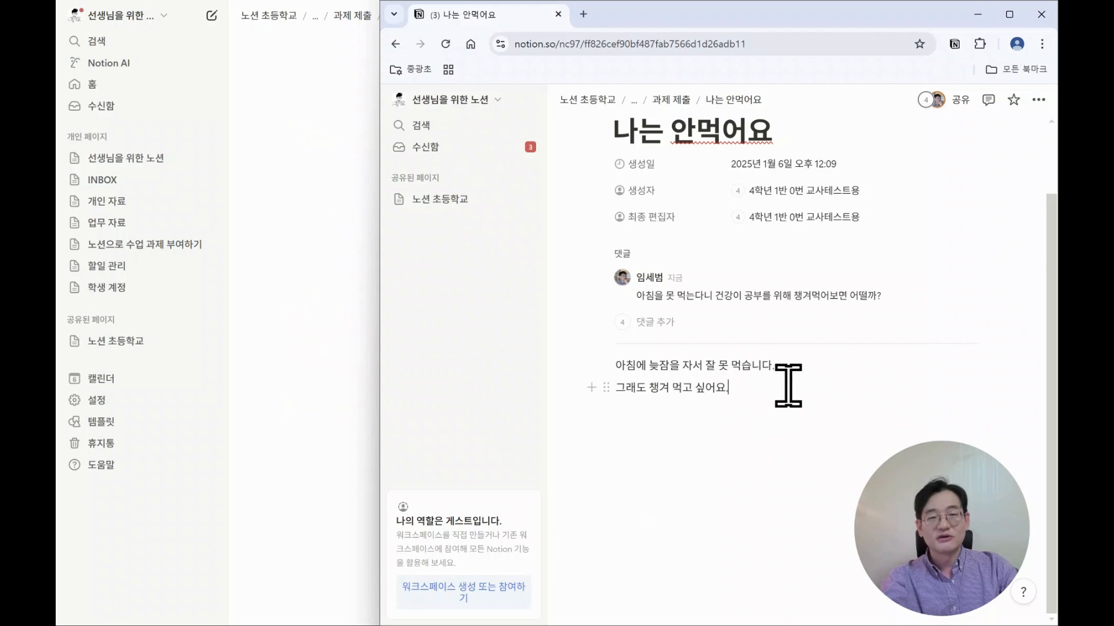
# Replace the second body line with "아침에 간단하게 요거트나 빵을 사 놓고 앞으로 챙겨 먹도록 해볼게요." and return to the teacher's Notion window
pyautogui.click(619, 389)
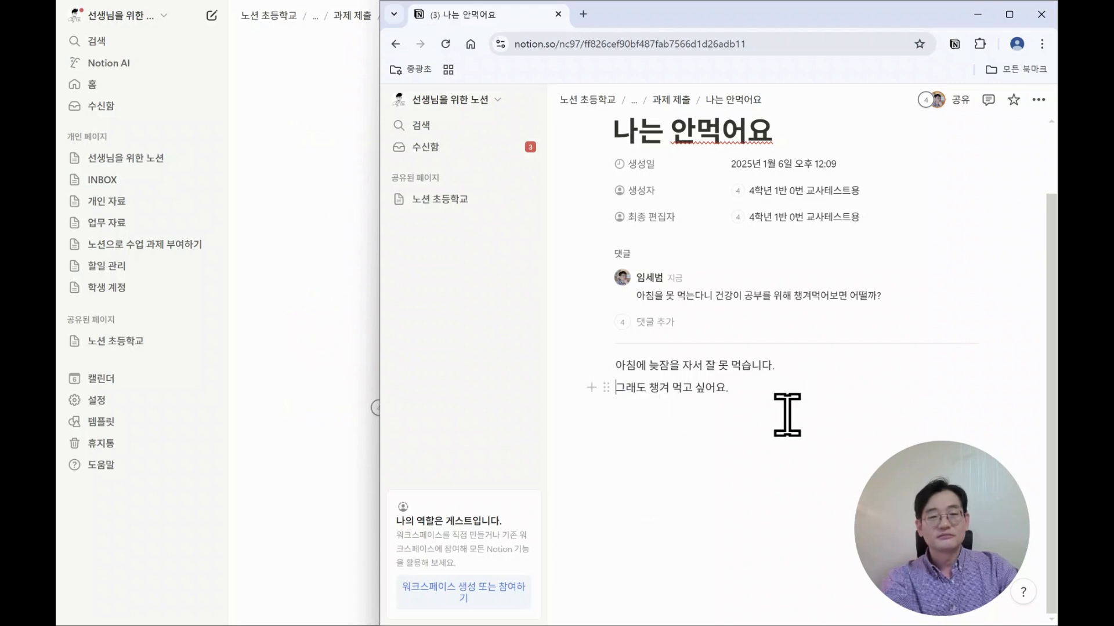
pyautogui.write('아침에')
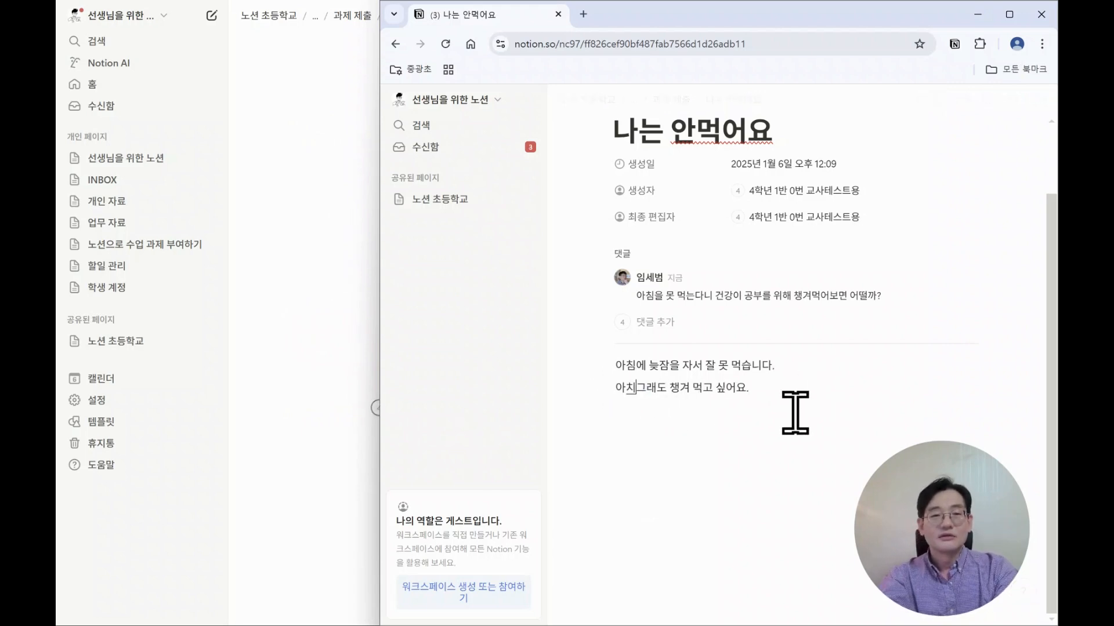
pyautogui.write(' 간단하게 요거')
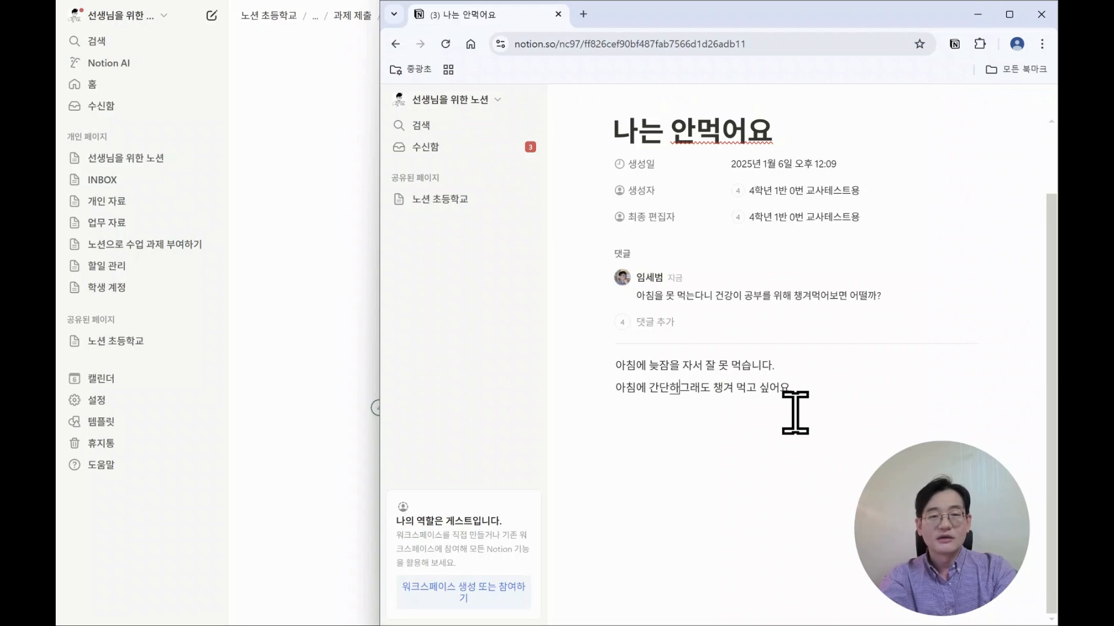
pyautogui.write('트나 ')
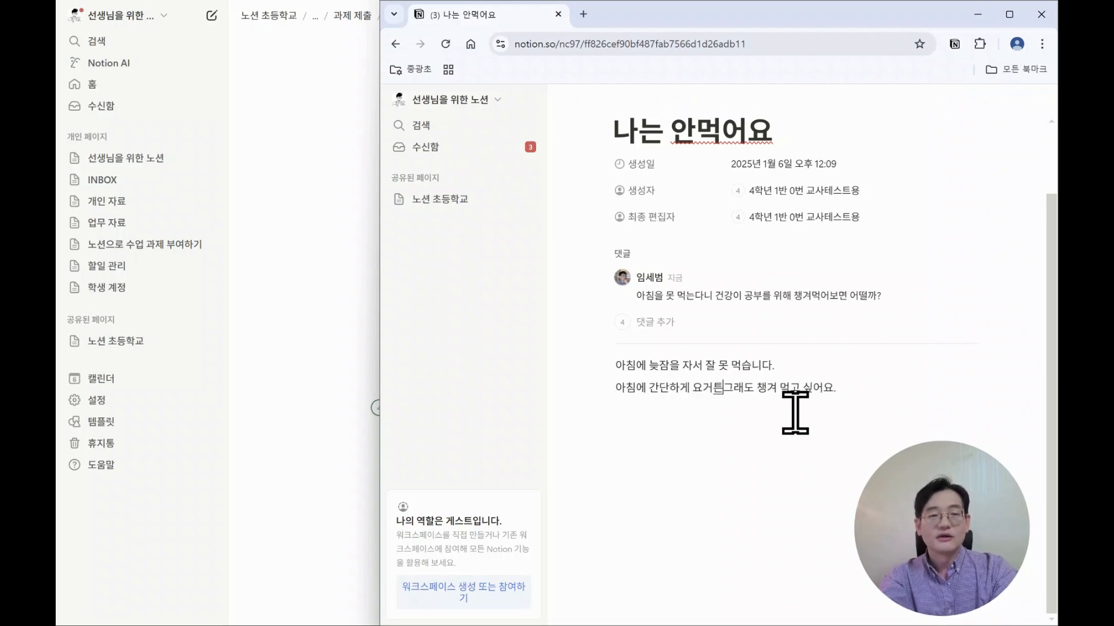
pyautogui.write('빵을 ㅅ')
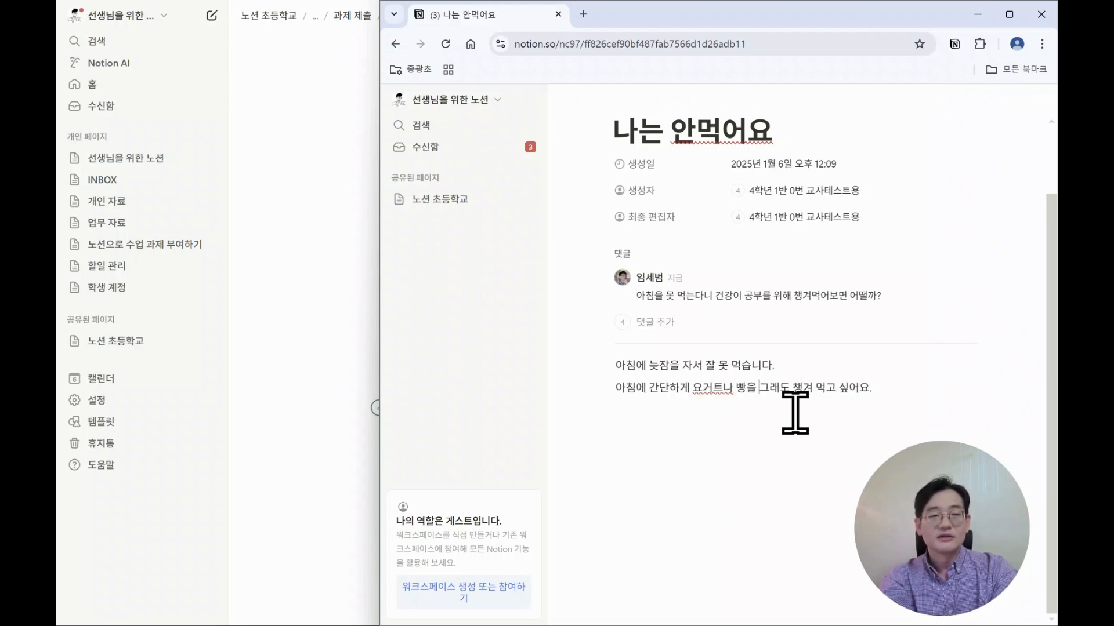
pyautogui.write('ㅏ 놓고 앞으로')
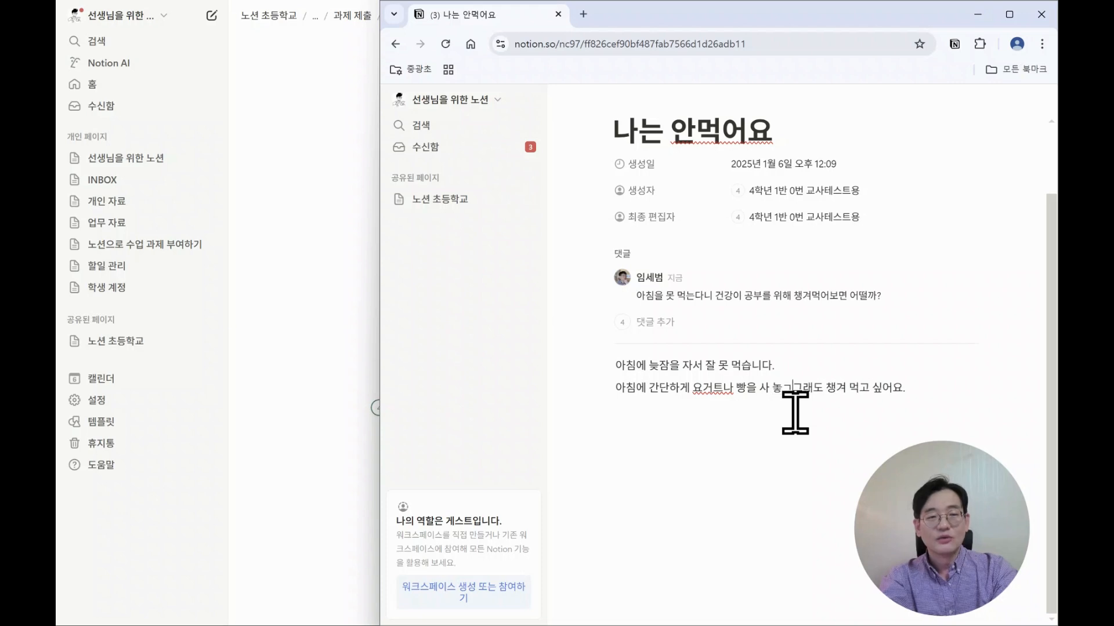
pyautogui.write(' 챙겨 먹도록')
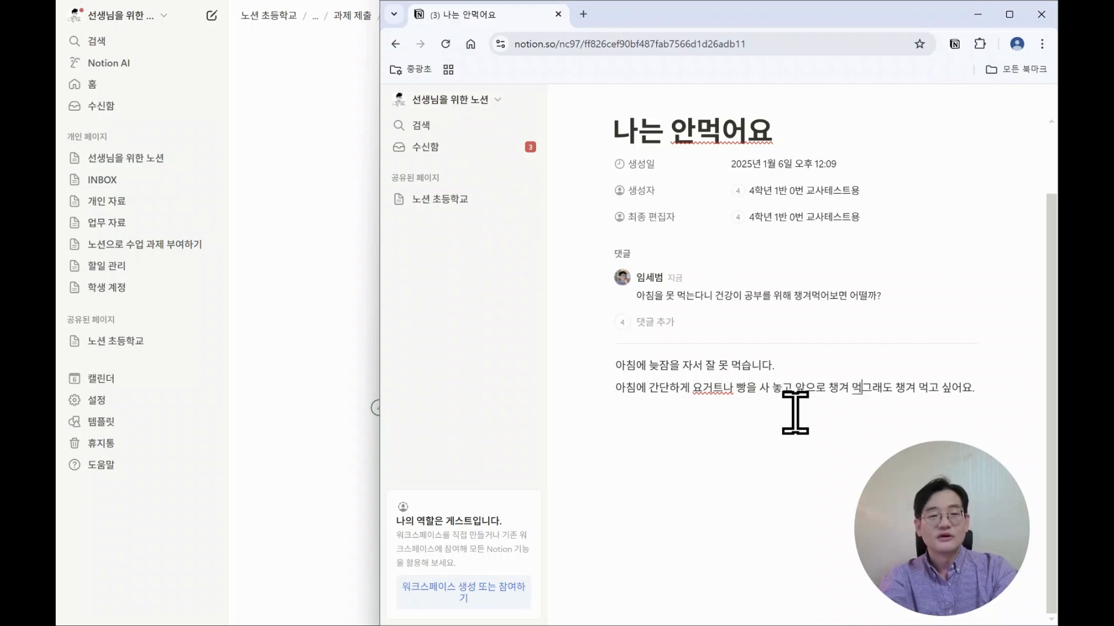
pyautogui.write(' 해볼게요.')
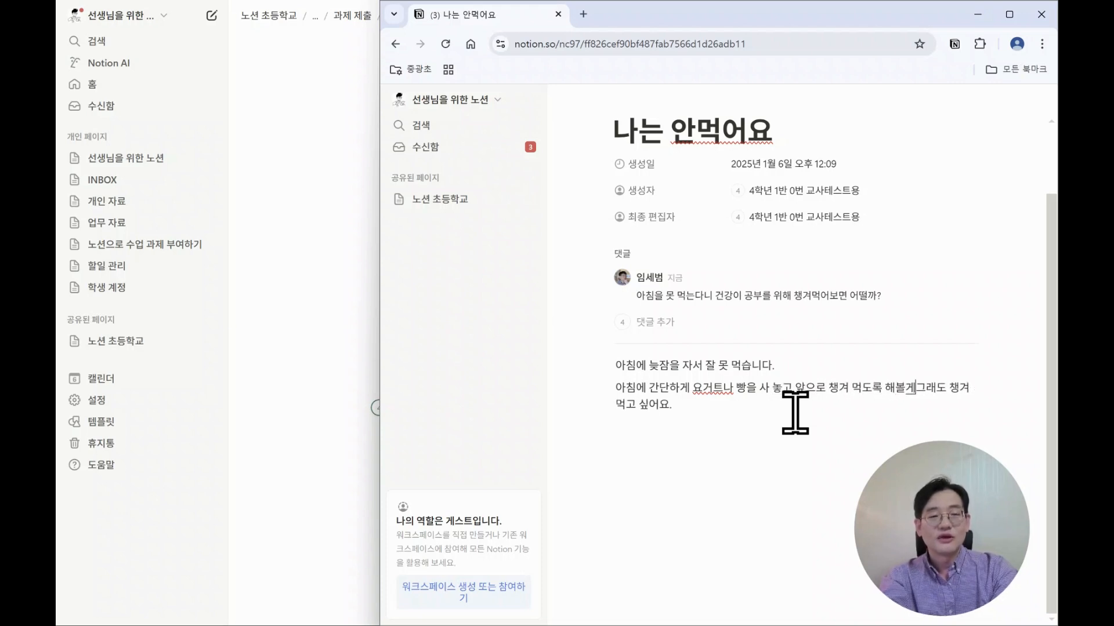
pyautogui.hotkey('shift', 'Down')
pyautogui.press('BackSpace')
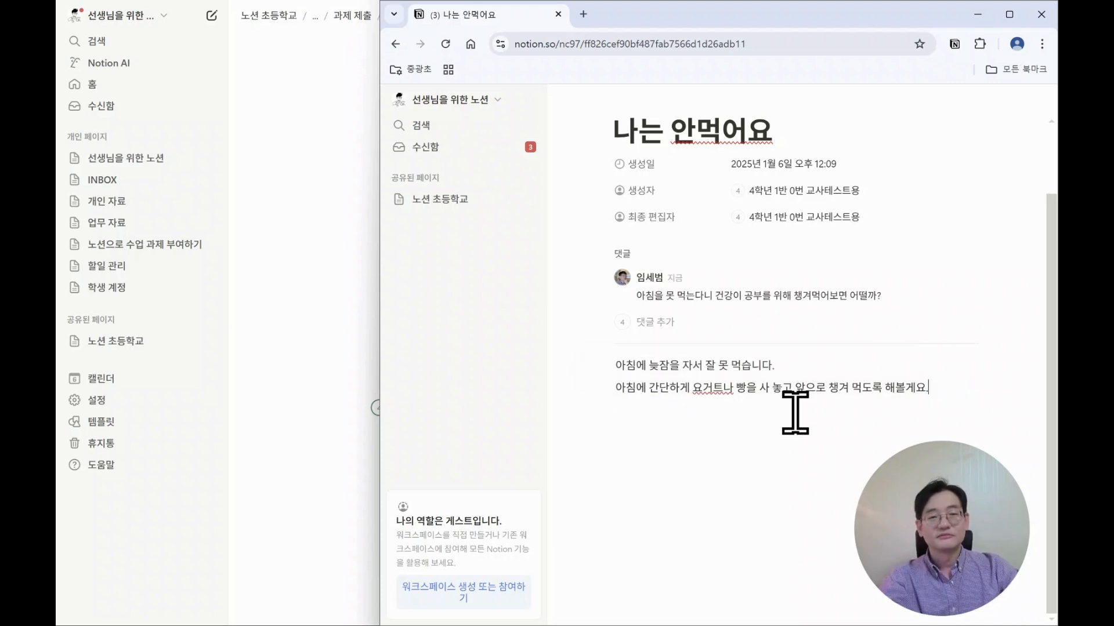
pyautogui.click(298, 266)
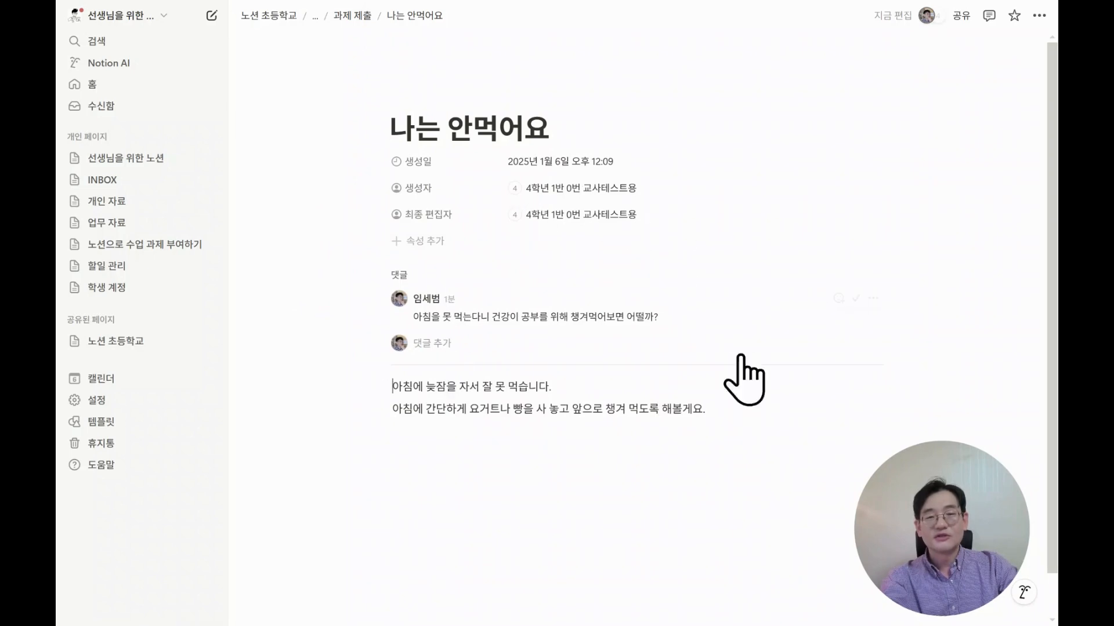